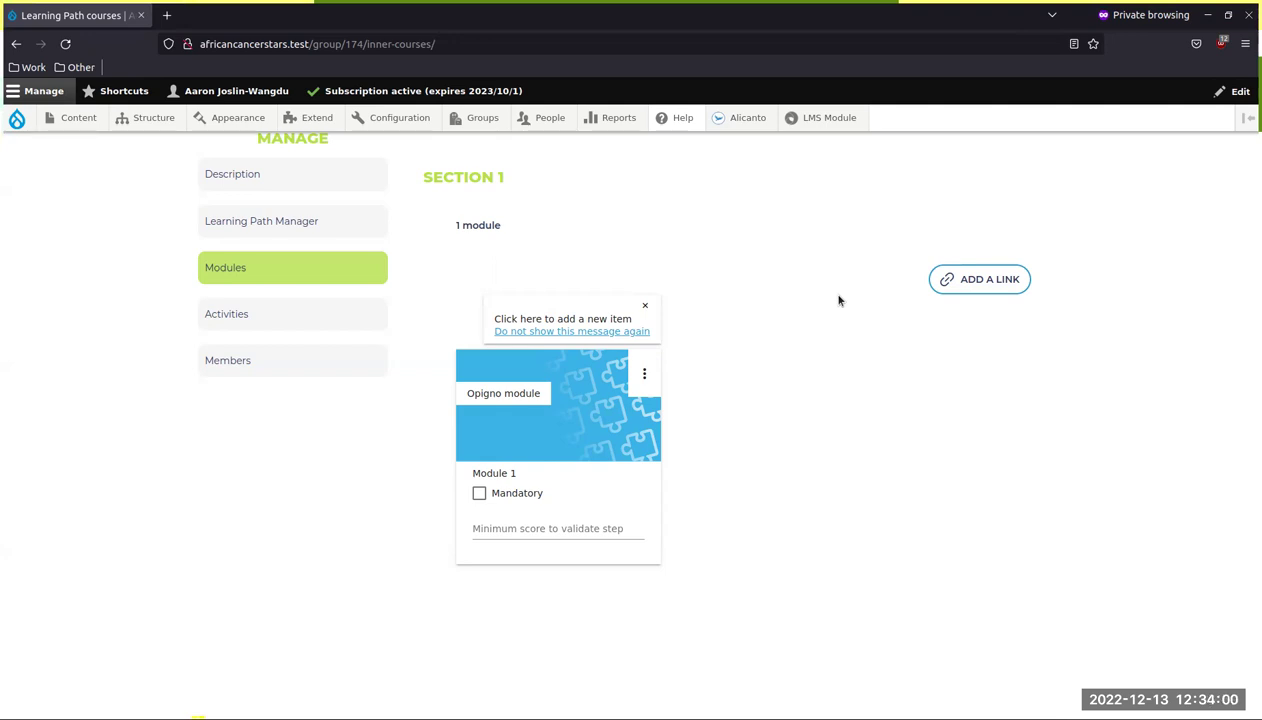
Make Module 1 mandatory with a minimum validation score of 10 and proceed to the activities stage.
click(479, 494)
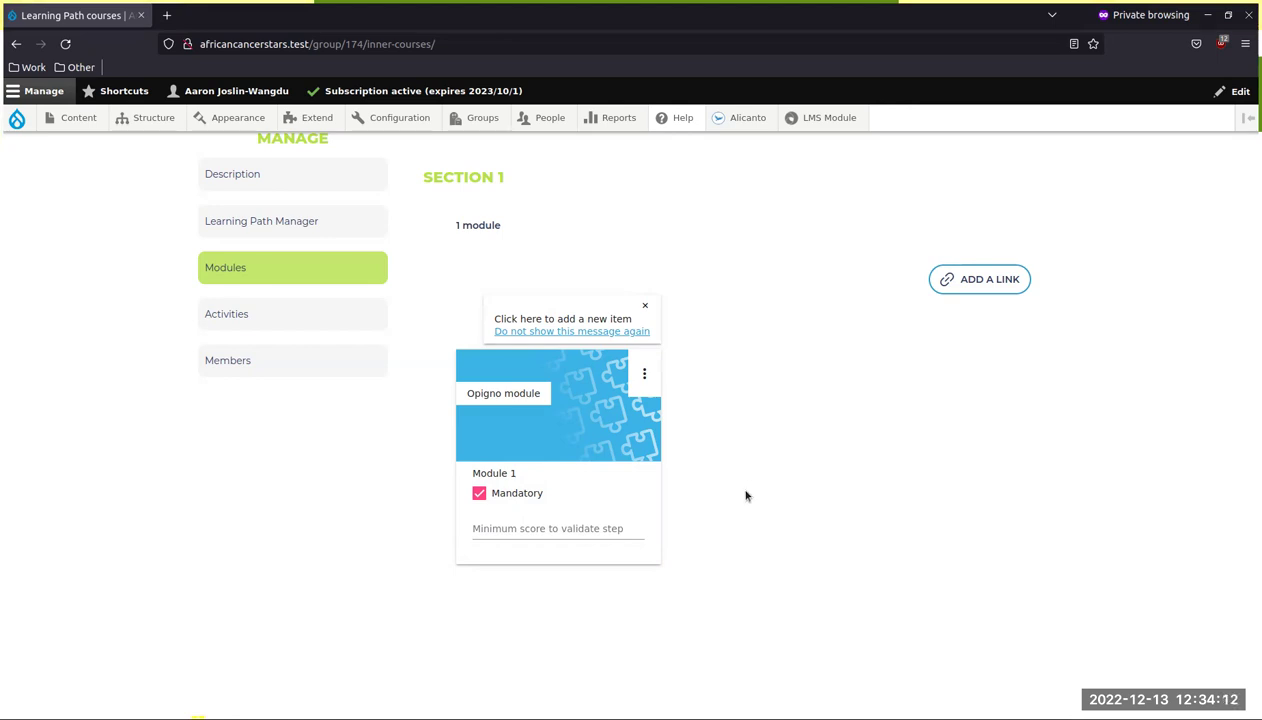
click(546, 533)
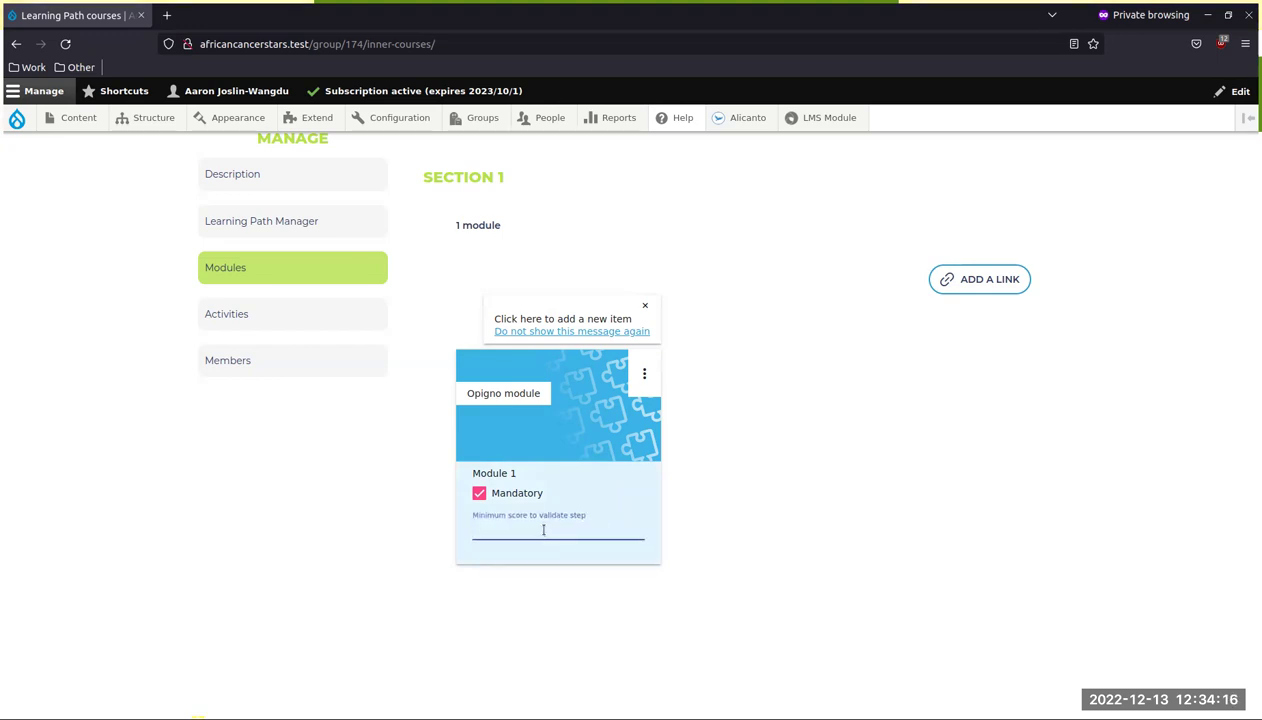
text(10)
scroll(759, 444, down, 1)
scroll(759, 444, down, 3)
scroll(1048, 696, down, 3)
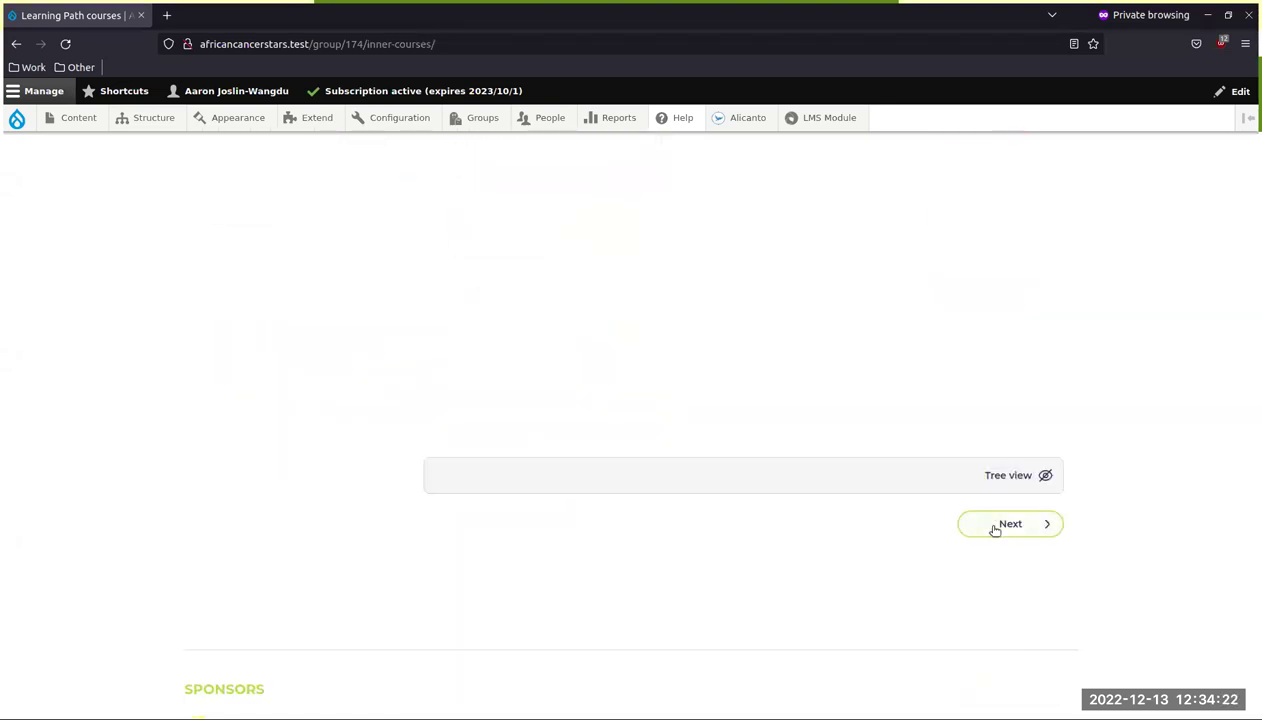
click(995, 528)
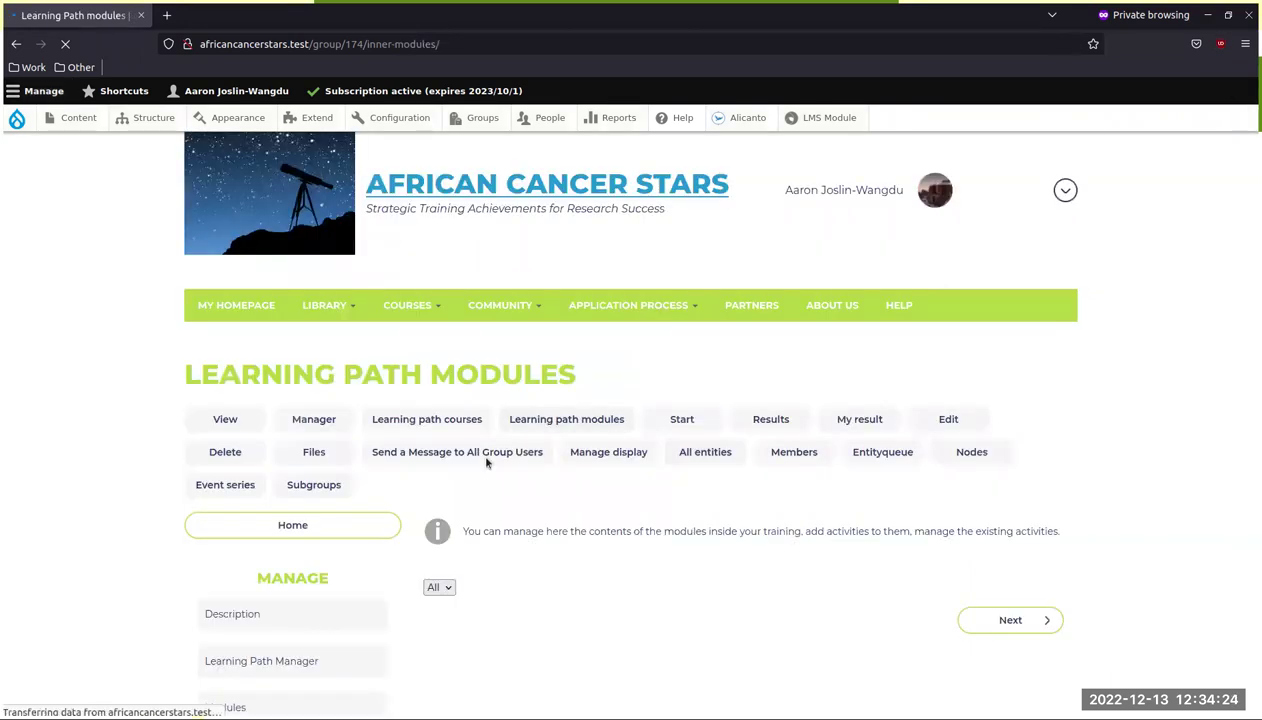
Show Module 1's activities and start creating a new Alicanto Library Asset activity for it.
scroll(749, 501, down, 4)
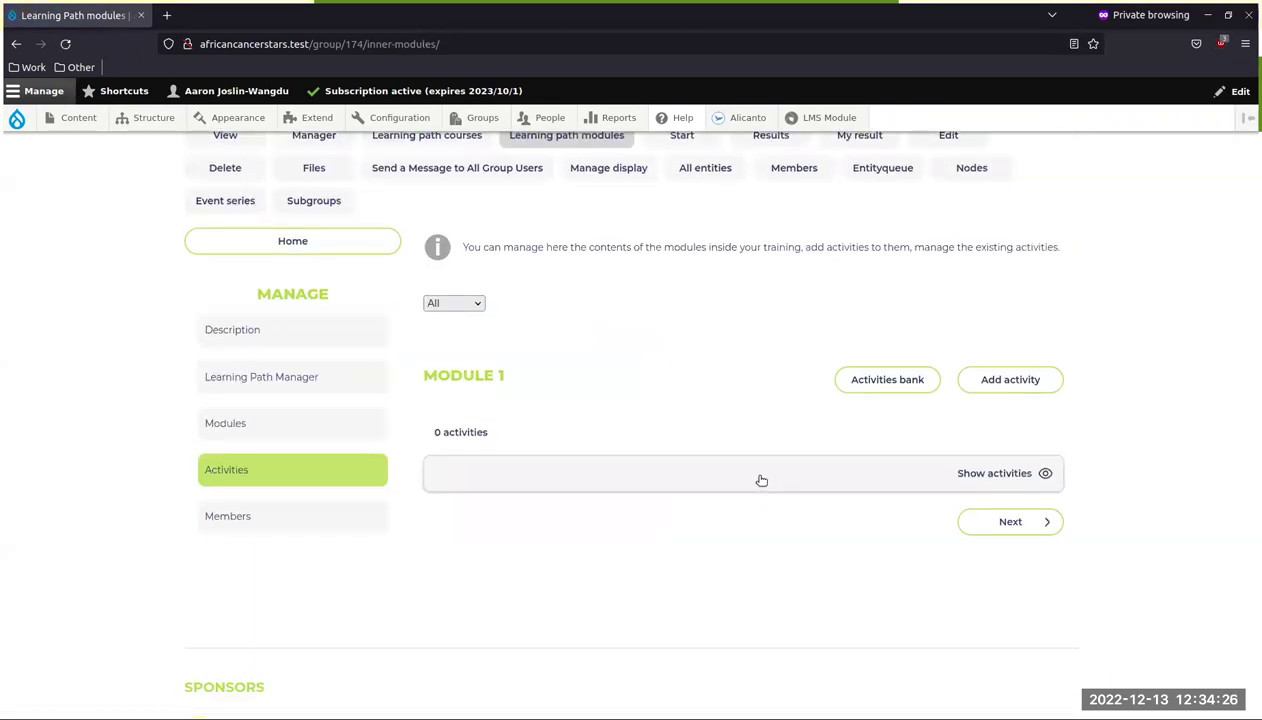
click(761, 480)
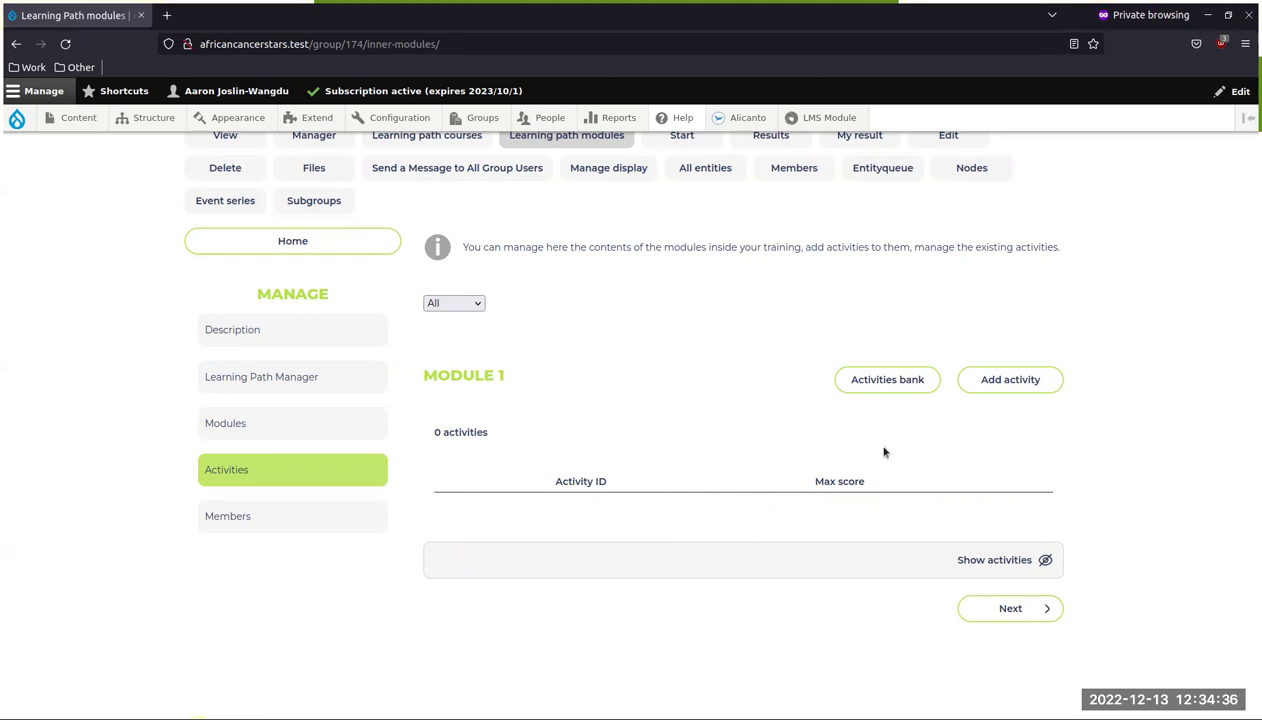
click(1012, 384)
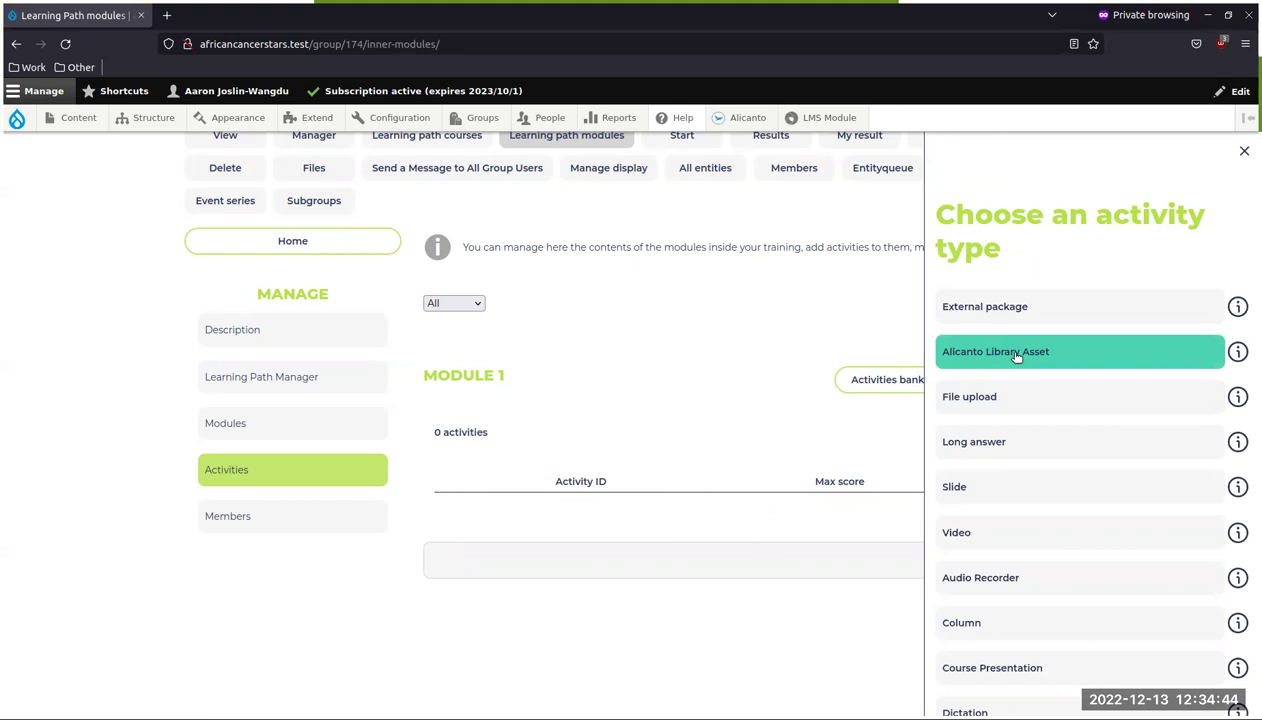
click(1016, 356)
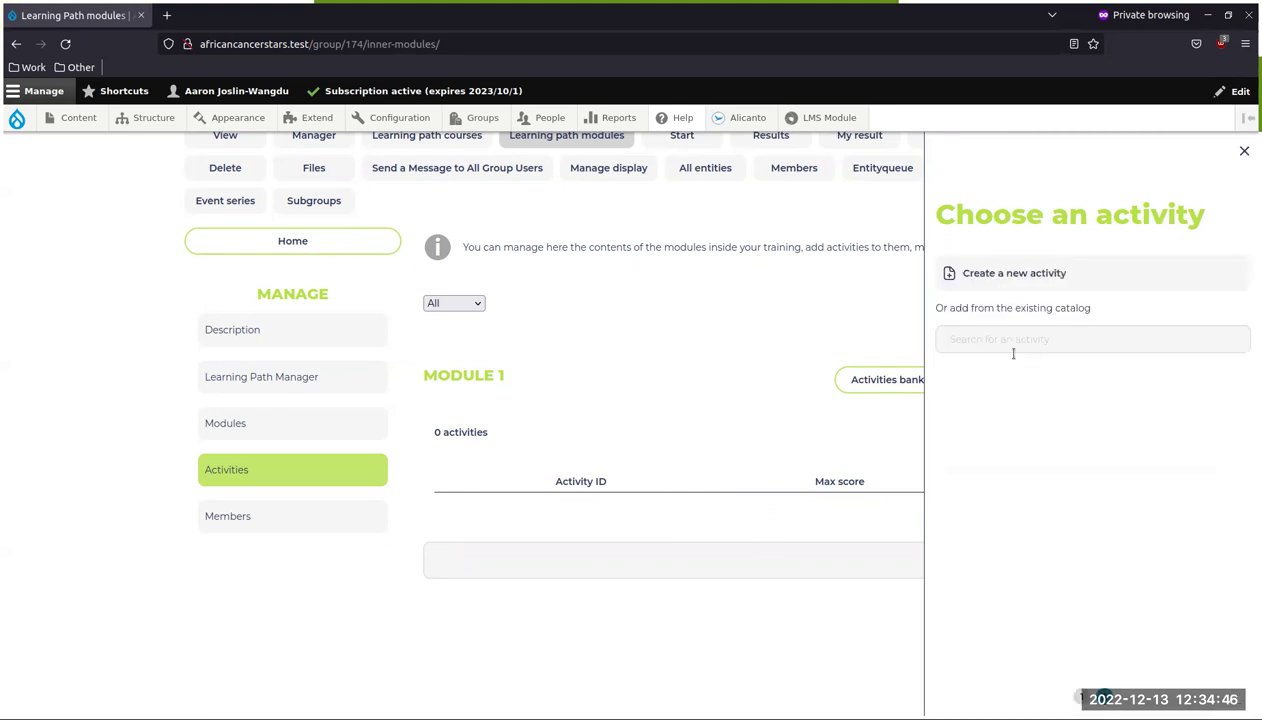
click(1006, 274)
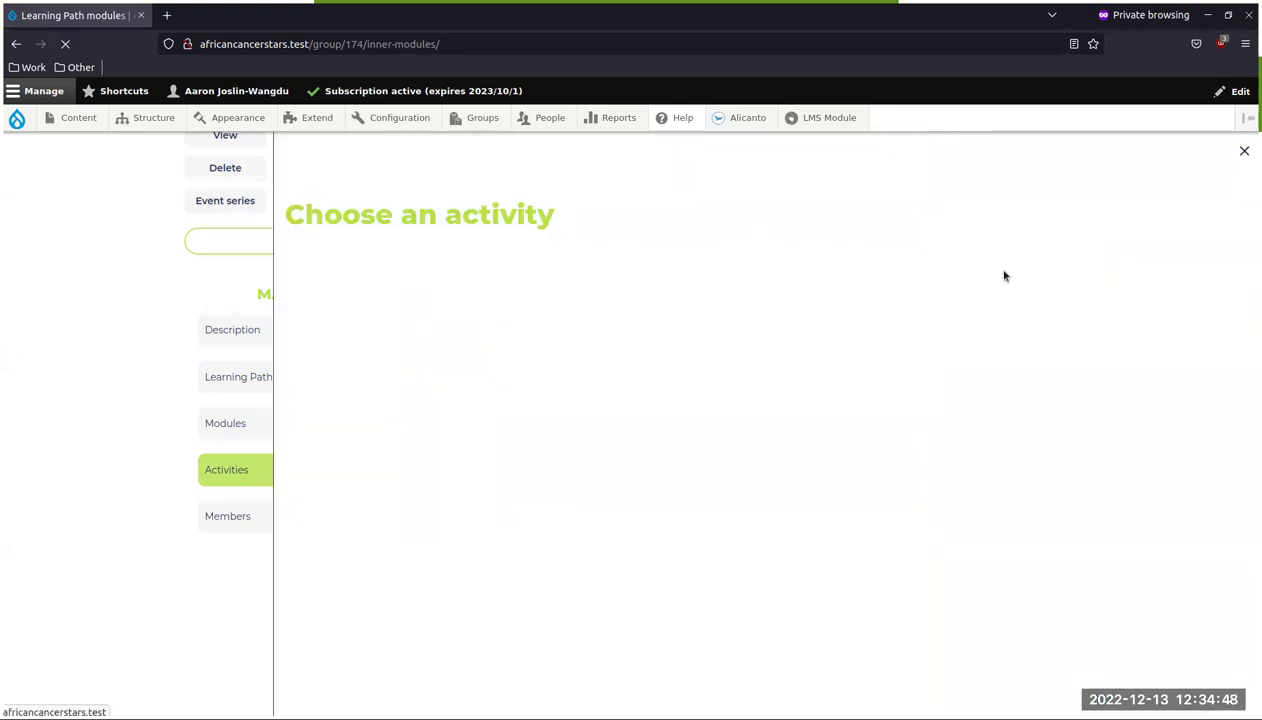
Name the activity Library Asset Activity, assign the library asset test 3, and save it to the module.
click(516, 257)
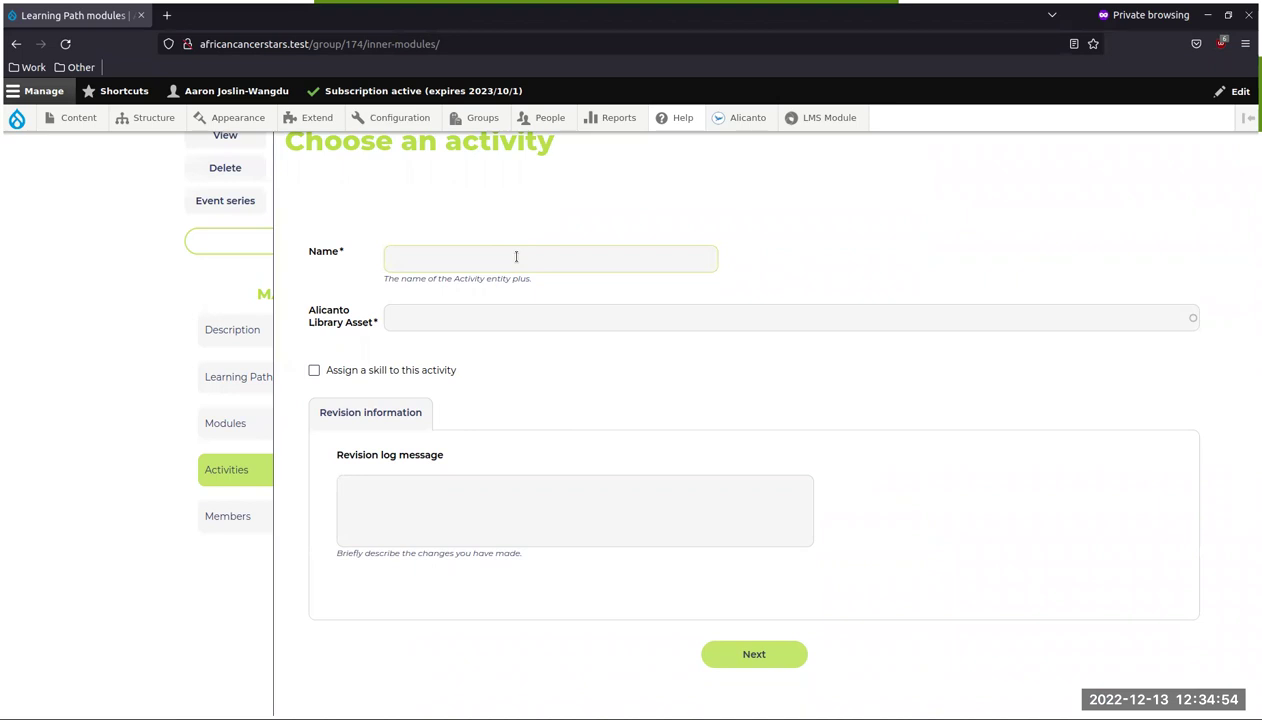
text(Library Asset Activity)
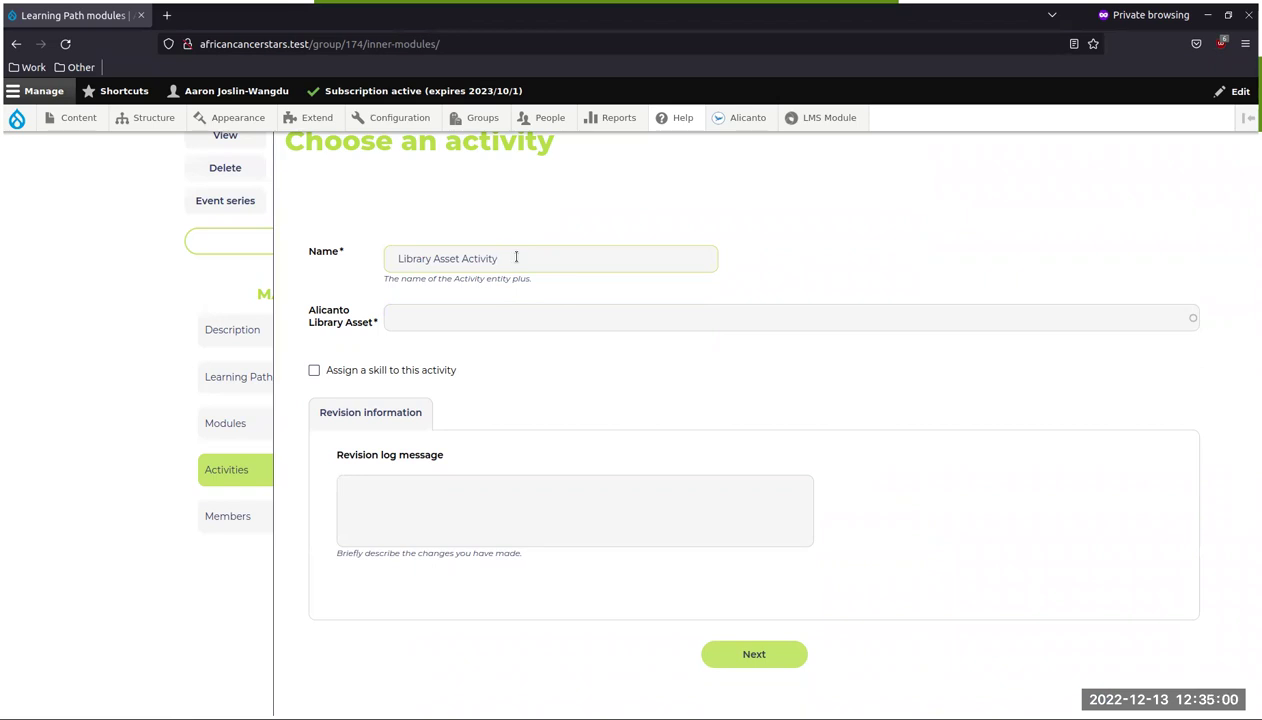
click(450, 315)
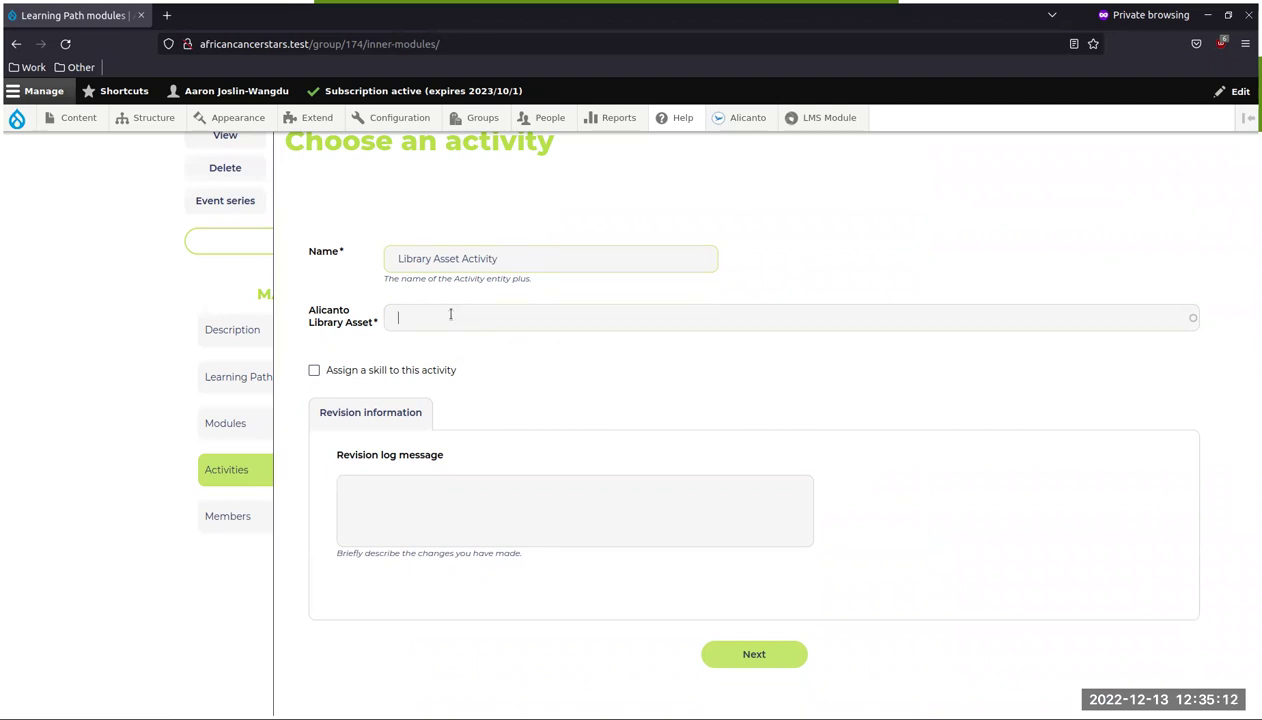
text(tset)
key(BackSpace)
key(BackSpace)
text(es)
key(BackSpace)
key(BackSpace)
key(BackSpace)
text(est)
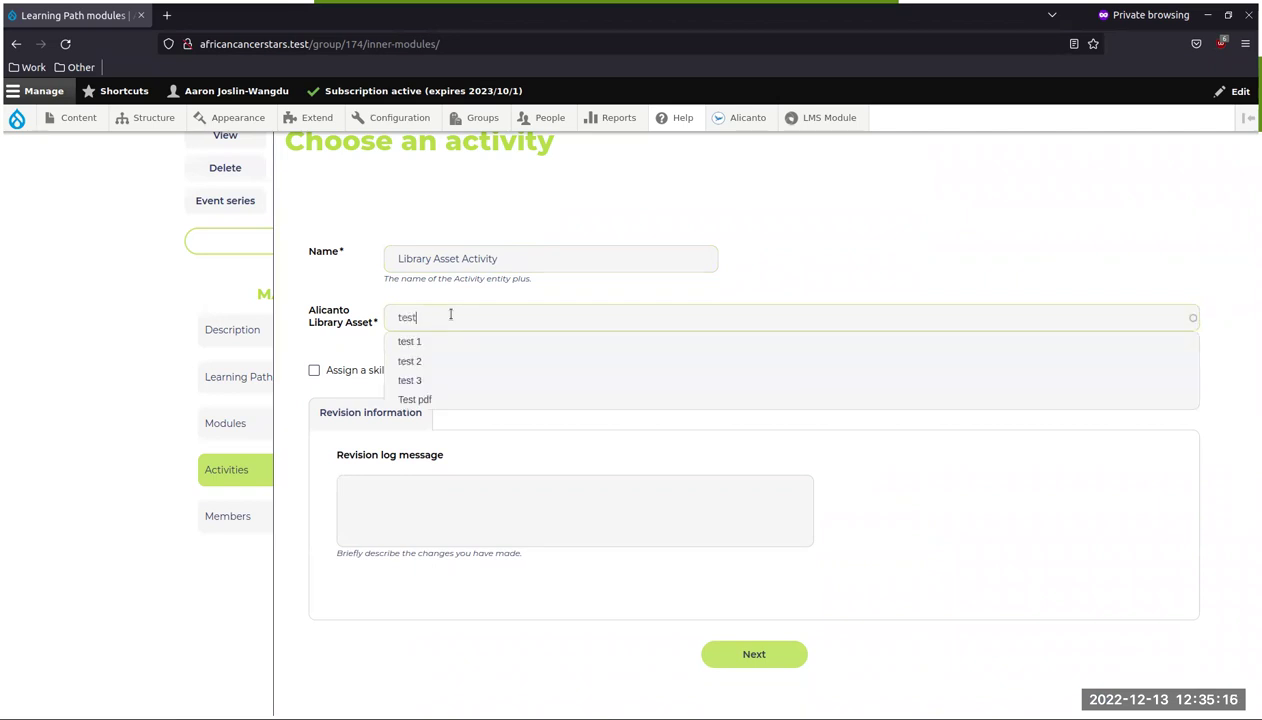
click(409, 381)
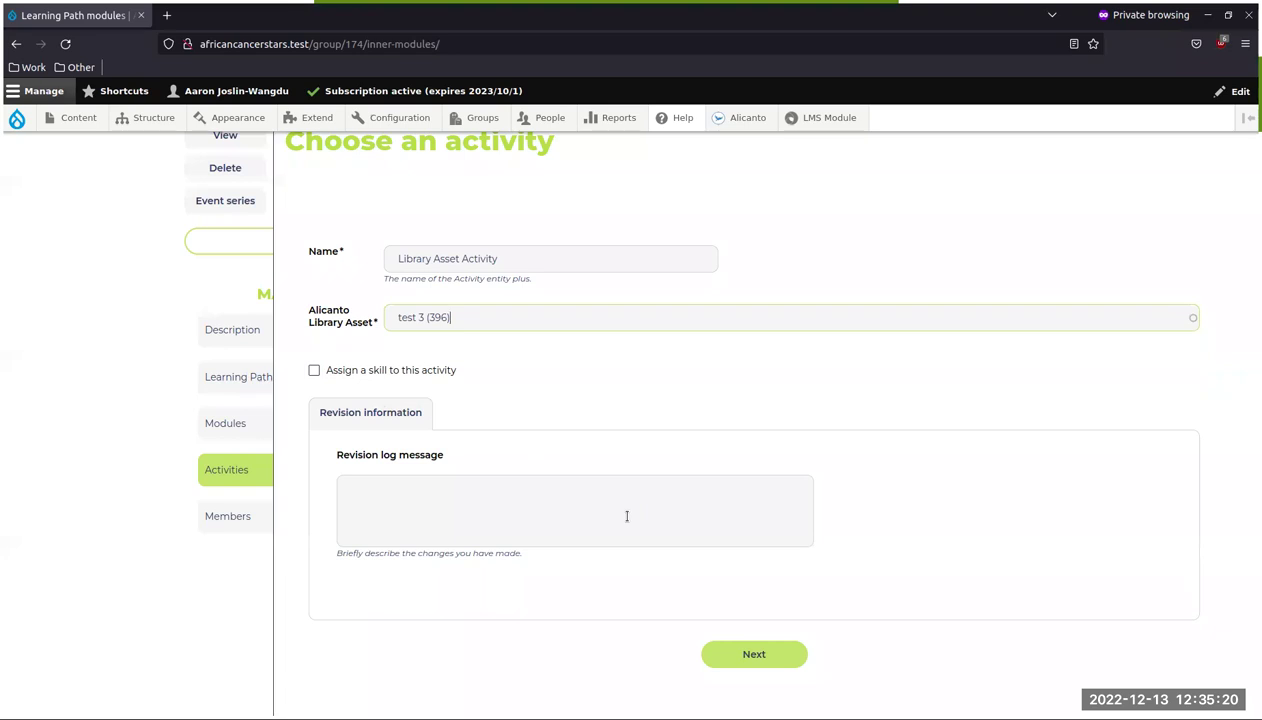
click(766, 655)
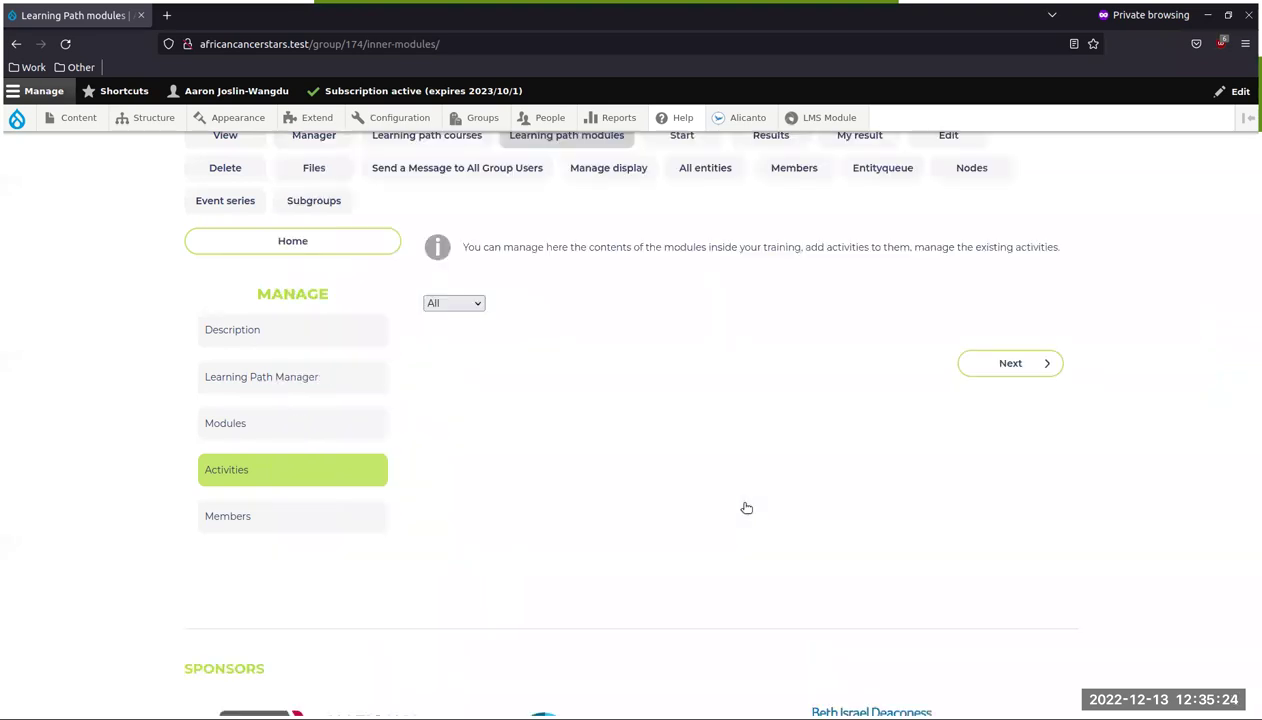
Look through the existing activities in Module 1's activities bank and close it without adding any.
scroll(713, 460, down, 1)
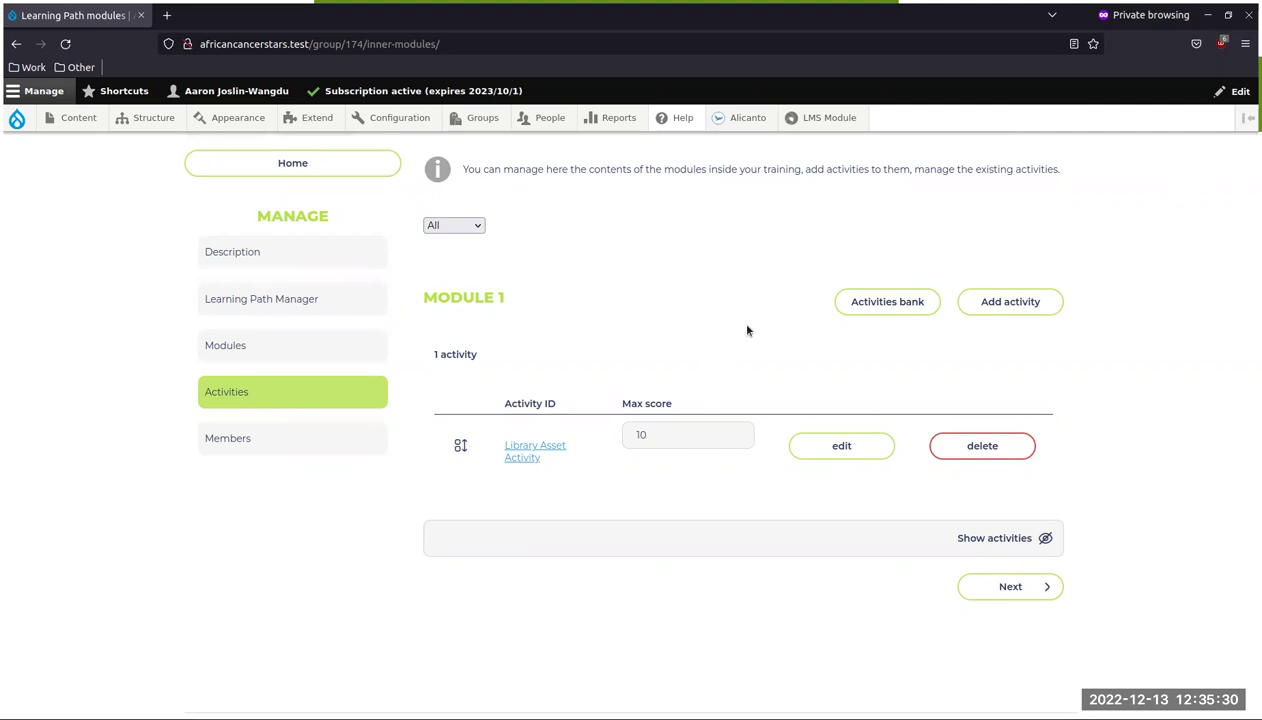
click(887, 302)
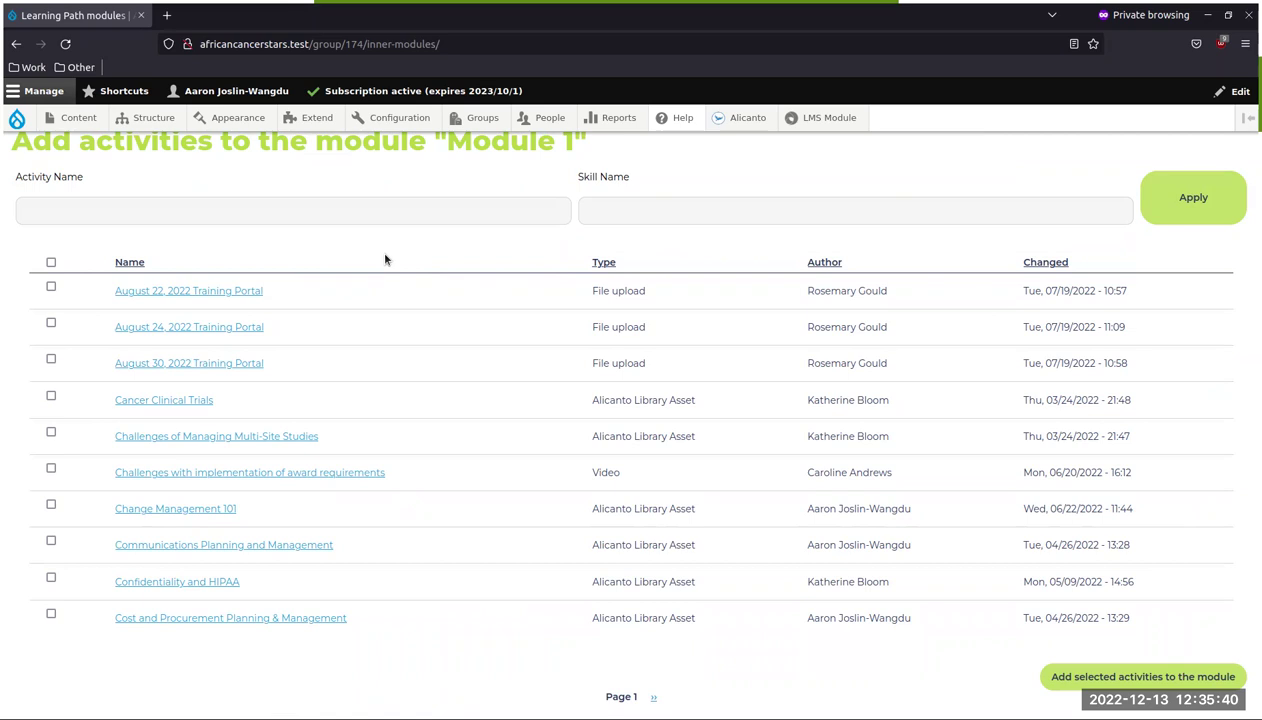
scroll(500, 340, down, 1)
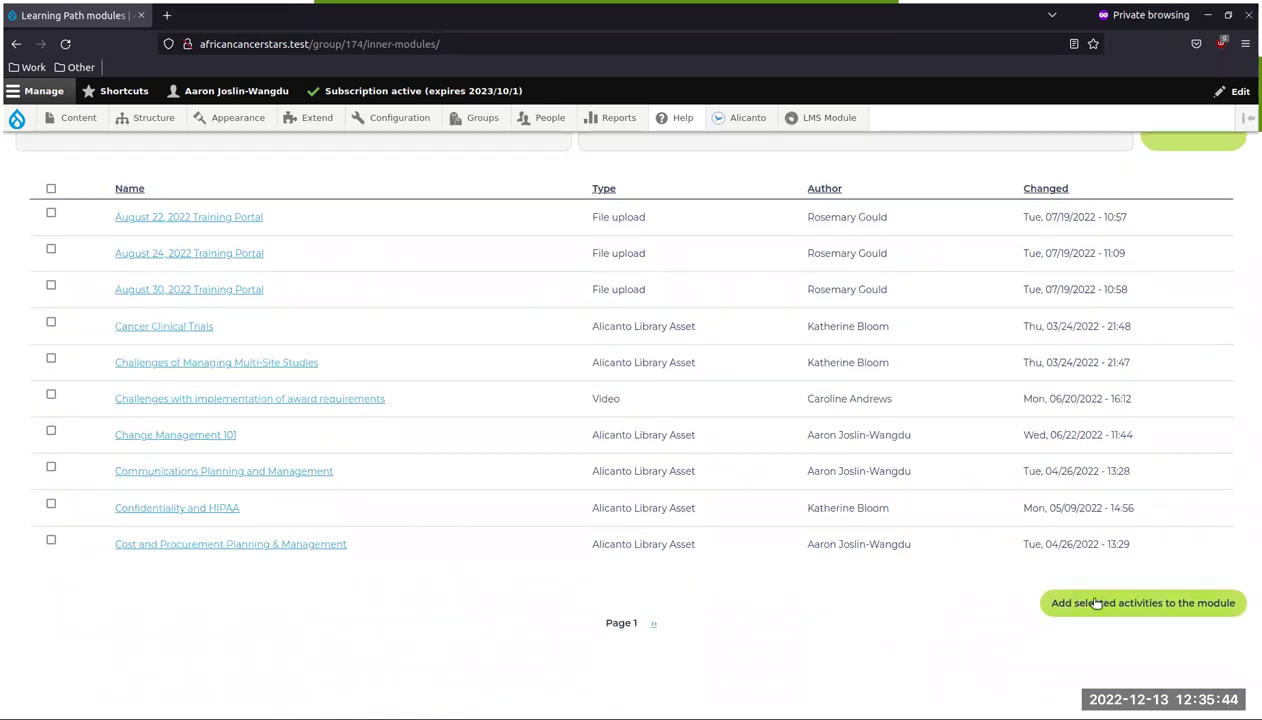
scroll(1085, 590, up, 2)
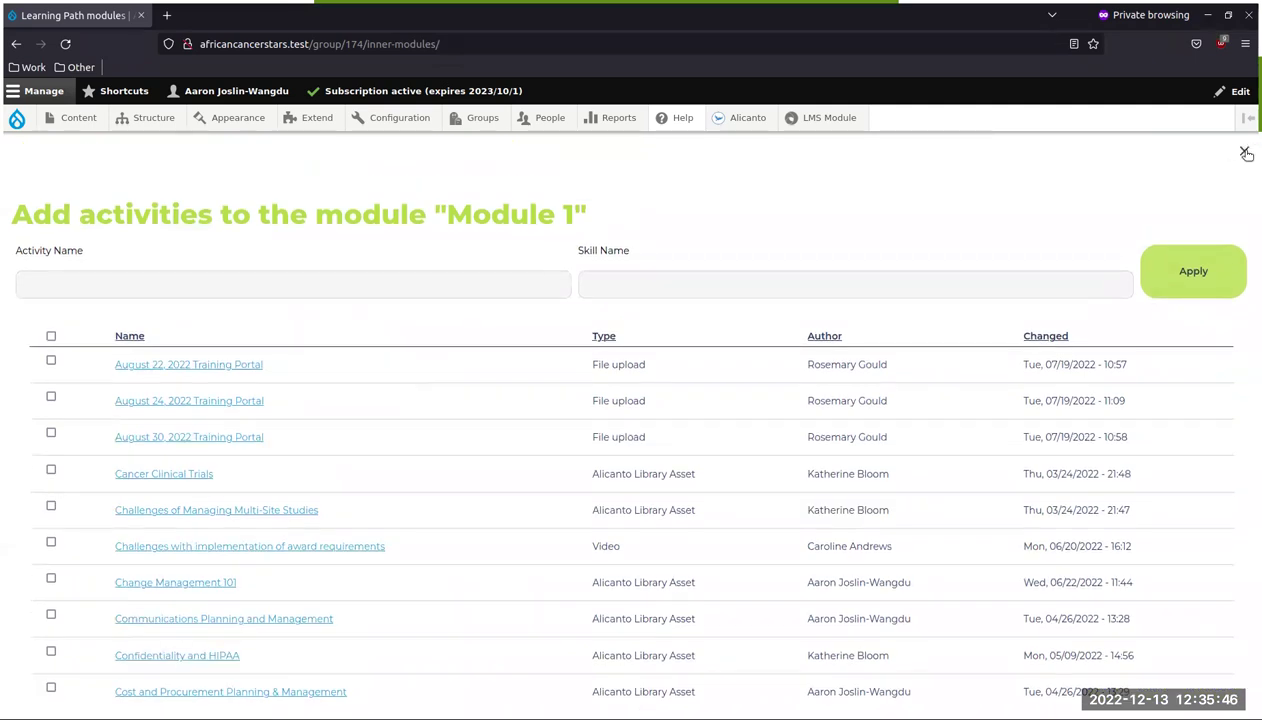
click(1242, 151)
Start adding a new Question Set activity to Module 1.
scroll(525, 415, down, 1)
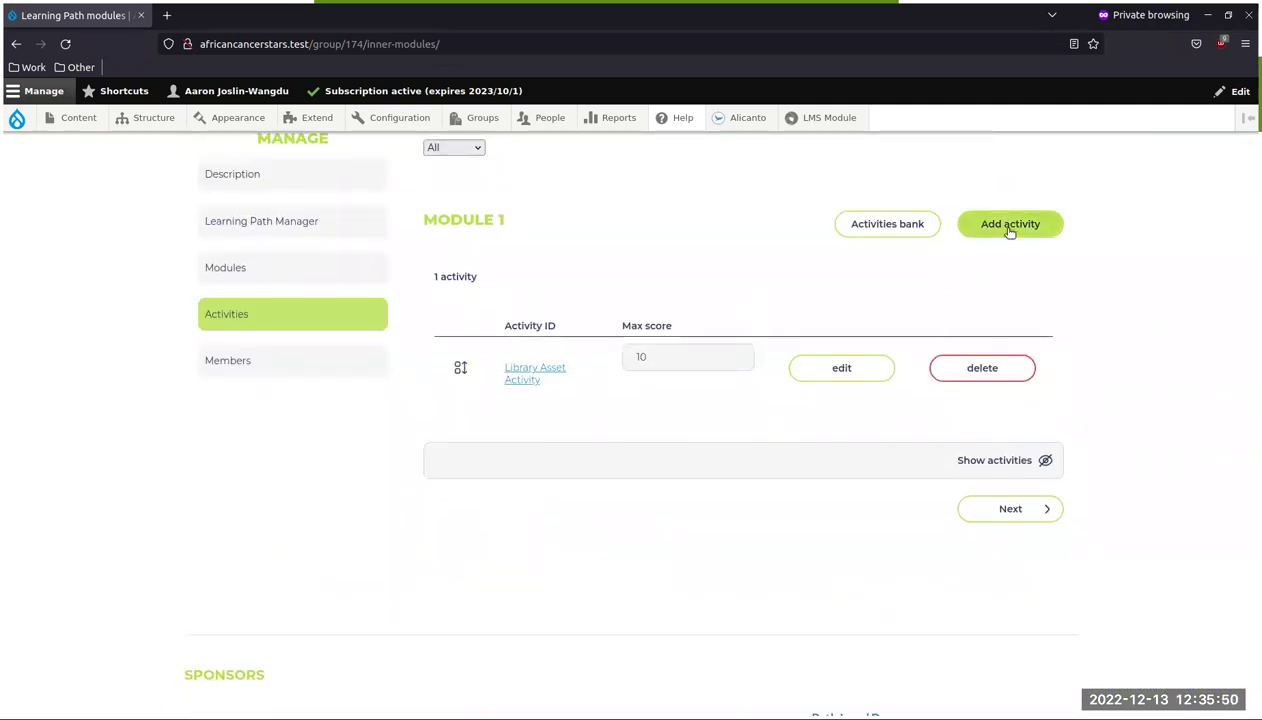
click(1010, 228)
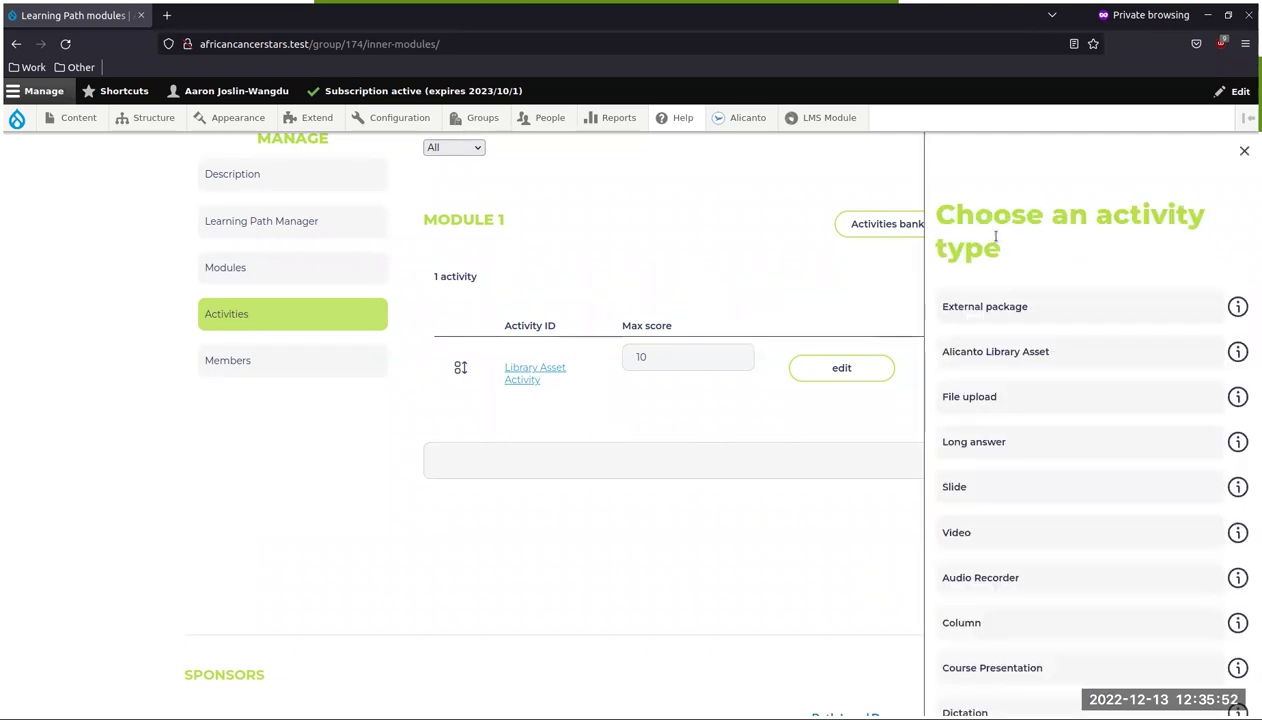
scroll(990, 445, down, 5)
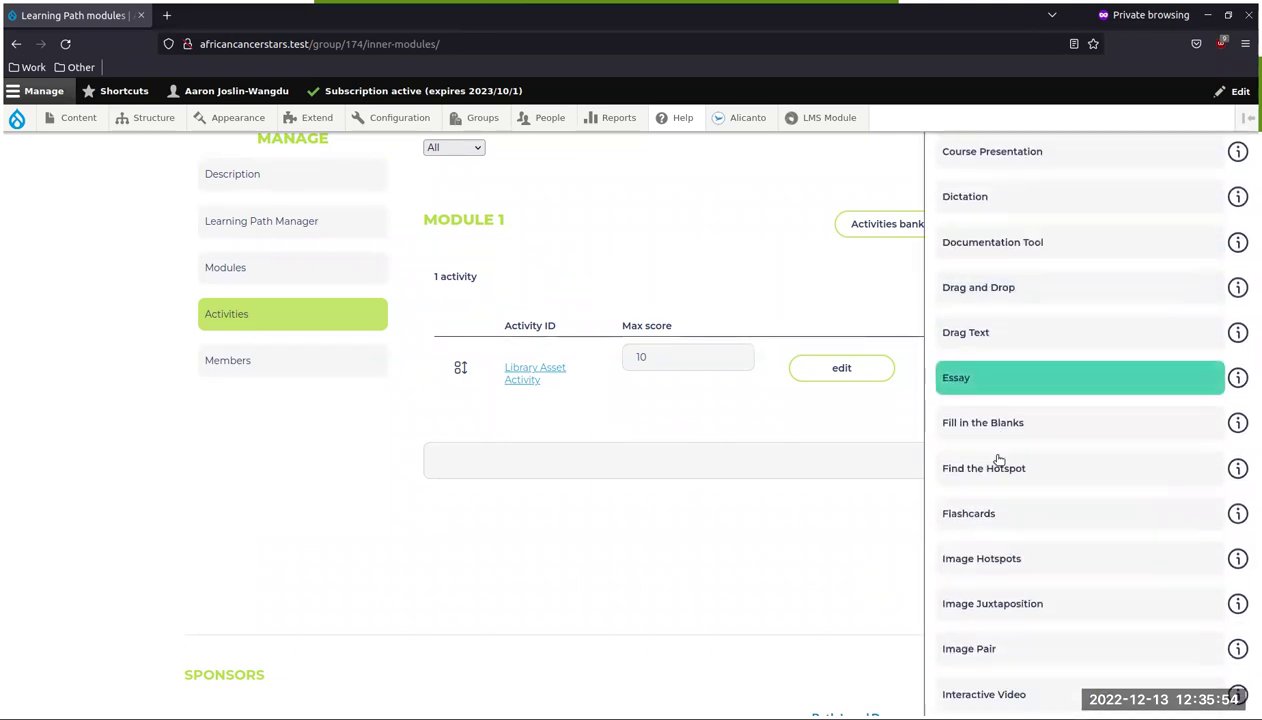
scroll(998, 459, down, 2)
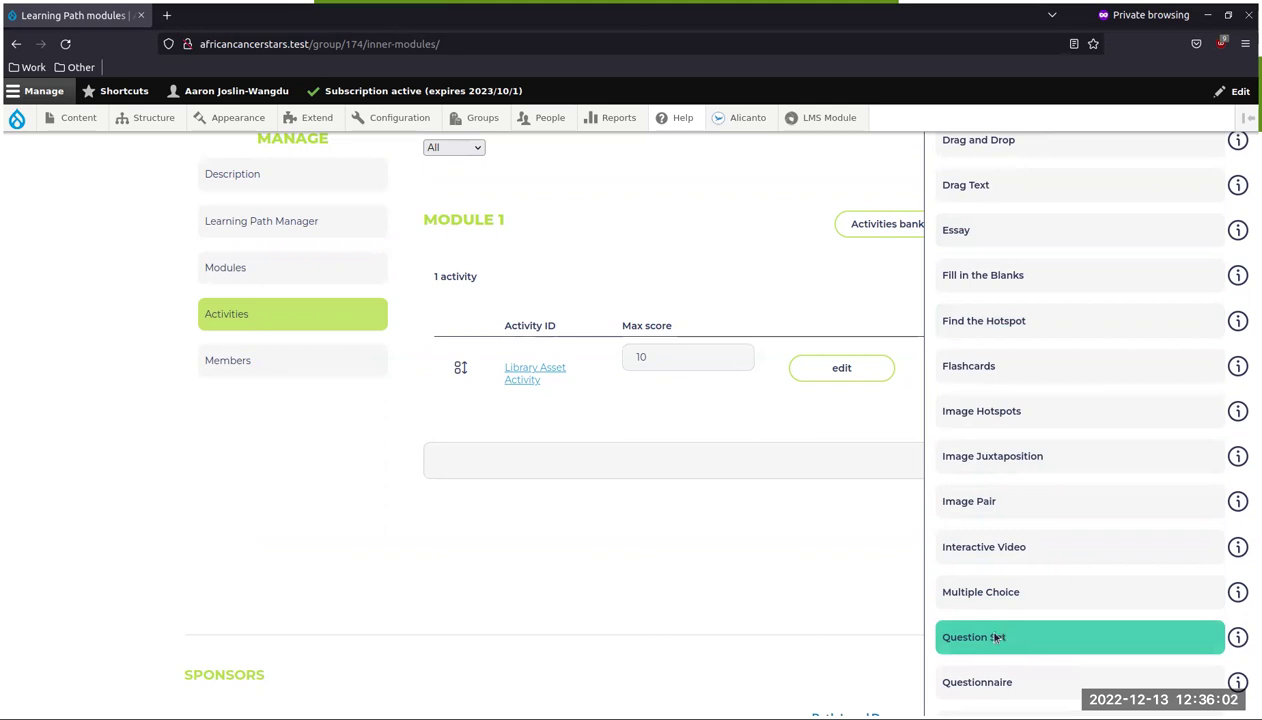
click(955, 285)
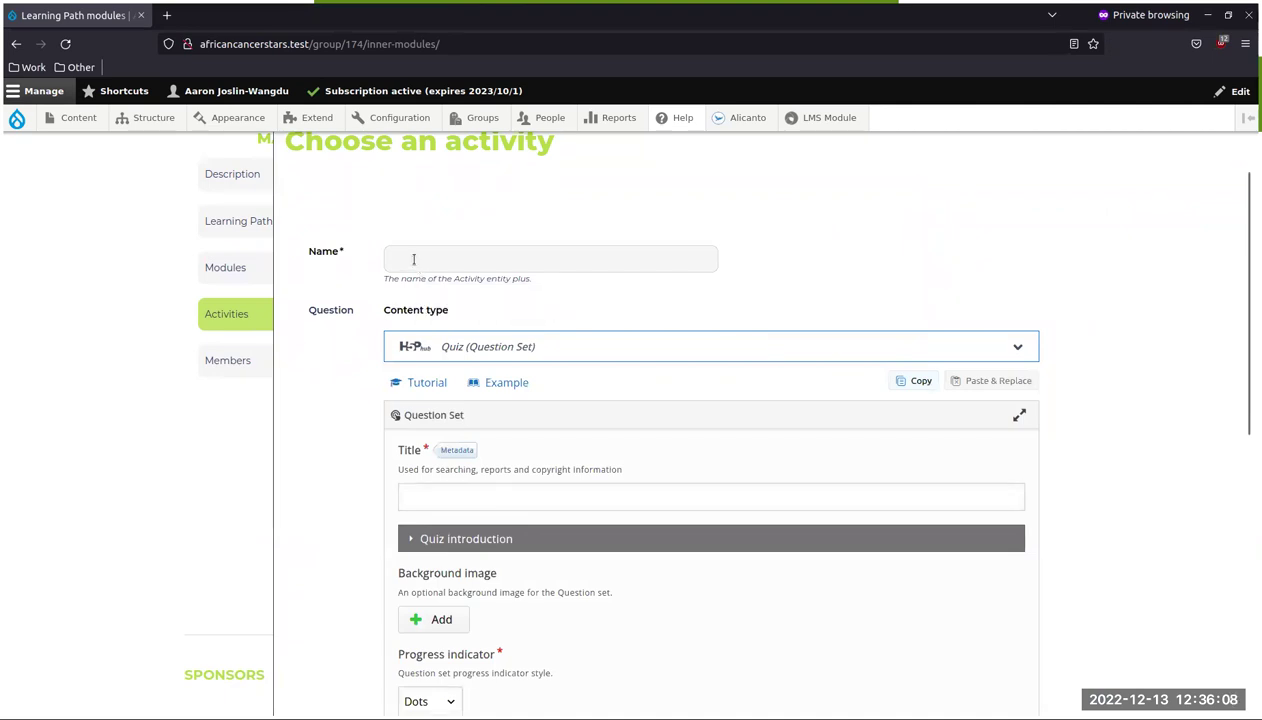
Enter Test Question Set as both the activity name and the question set's title.
scroll(415, 262, down, 1)
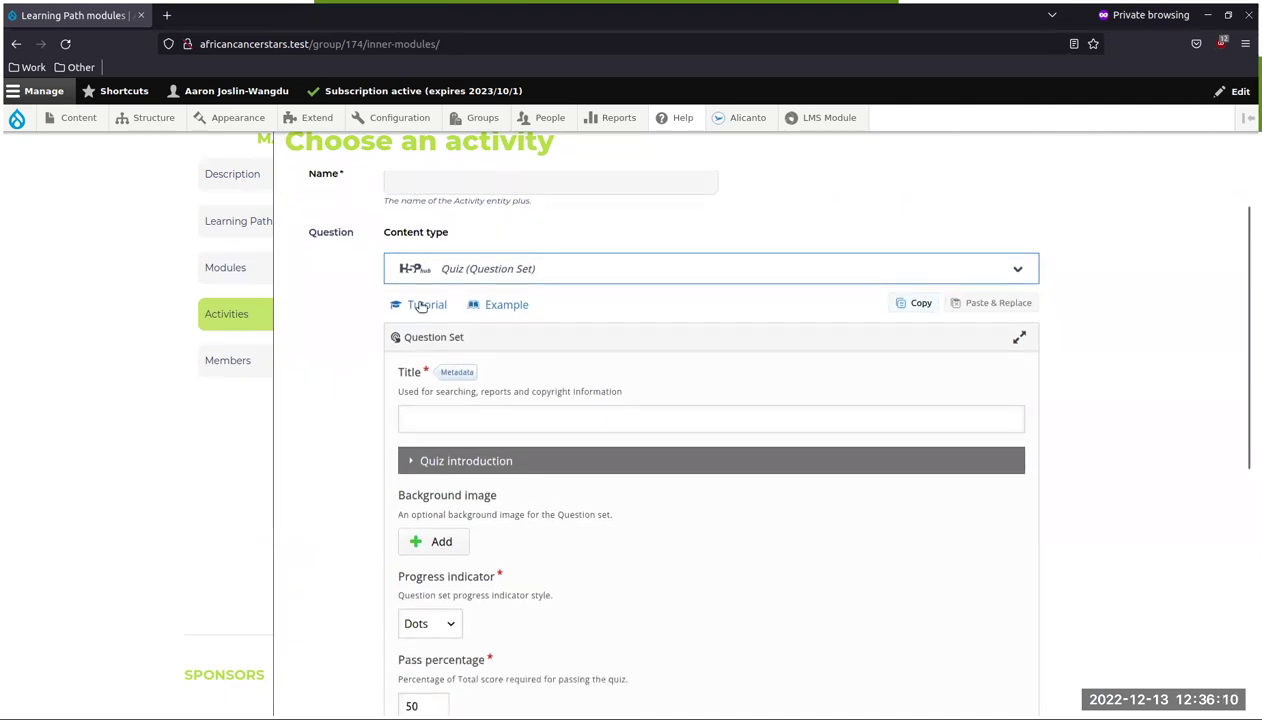
click(443, 179)
click(443, 180)
text(Test Question Set)
key(ctrl+a)
key(ctrl+c)
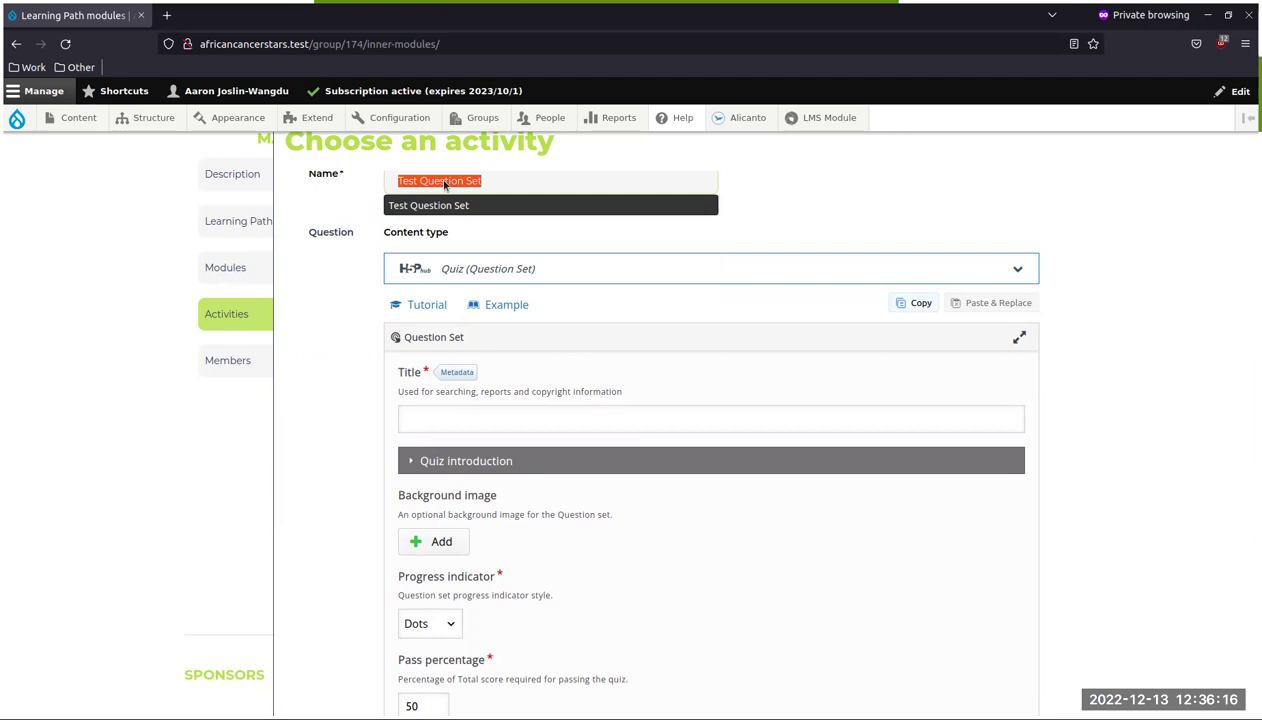
click(441, 423)
key(ctrl+v)
Set the question set's pass percentage to 100.
scroll(475, 489, down, 3)
click(429, 548)
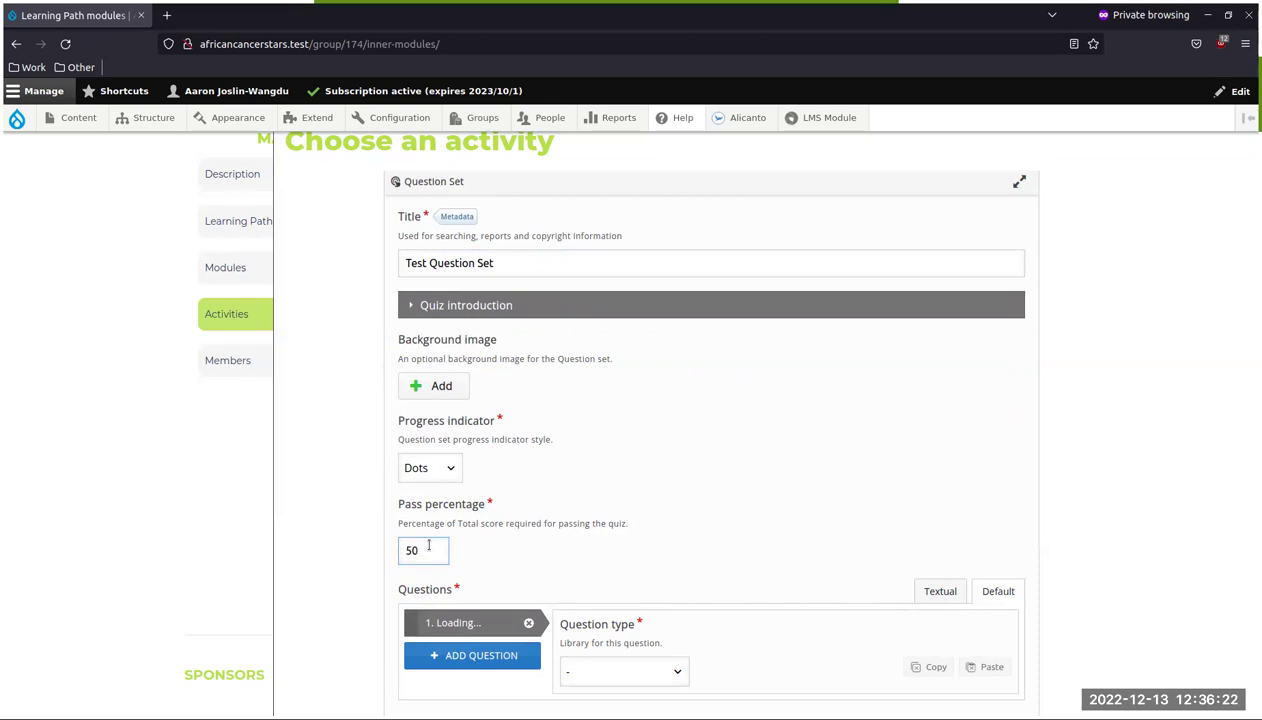
key(BackSpace)
key(BackSpace)
text(100)
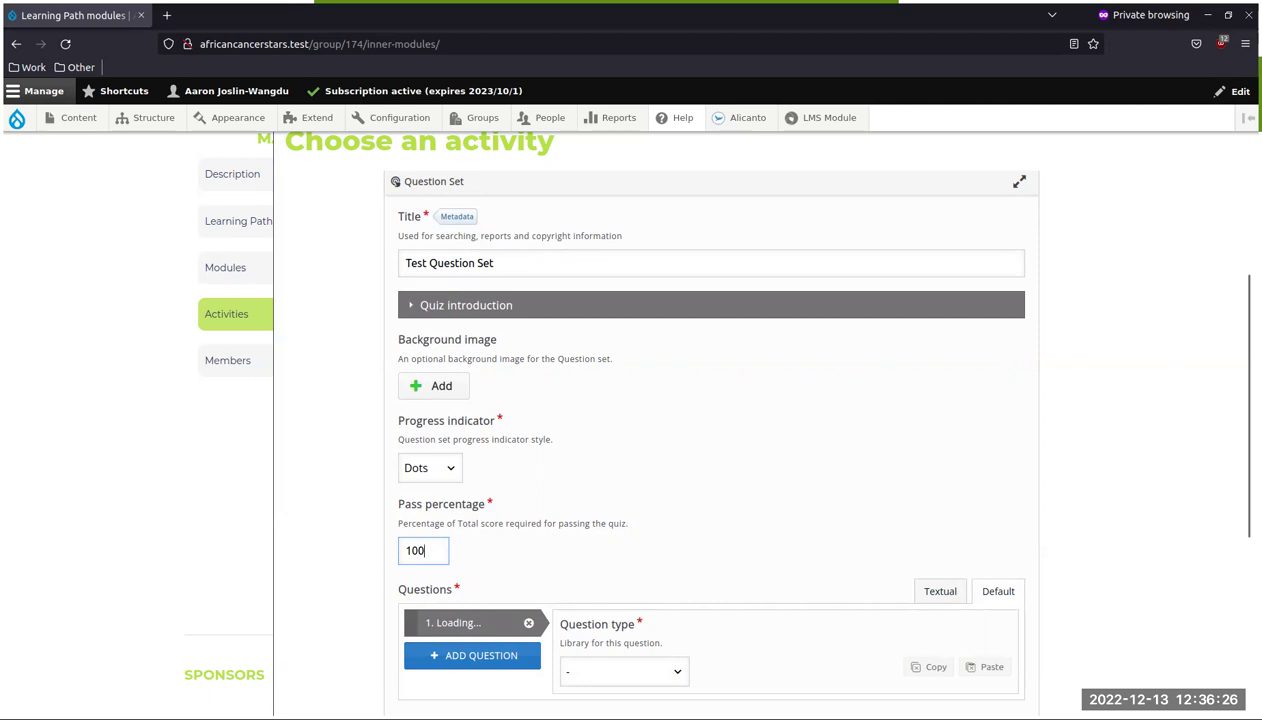
Set the first question's type to True/False Question.
scroll(497, 648, down, 2)
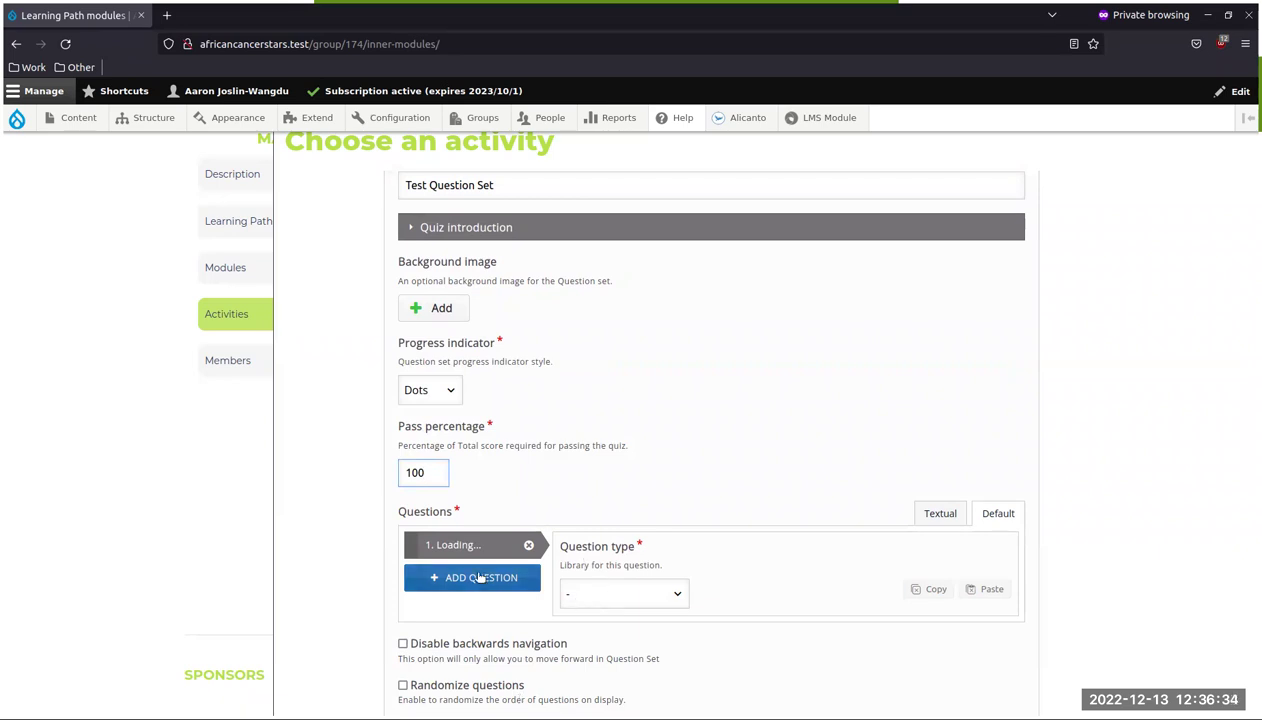
click(600, 593)
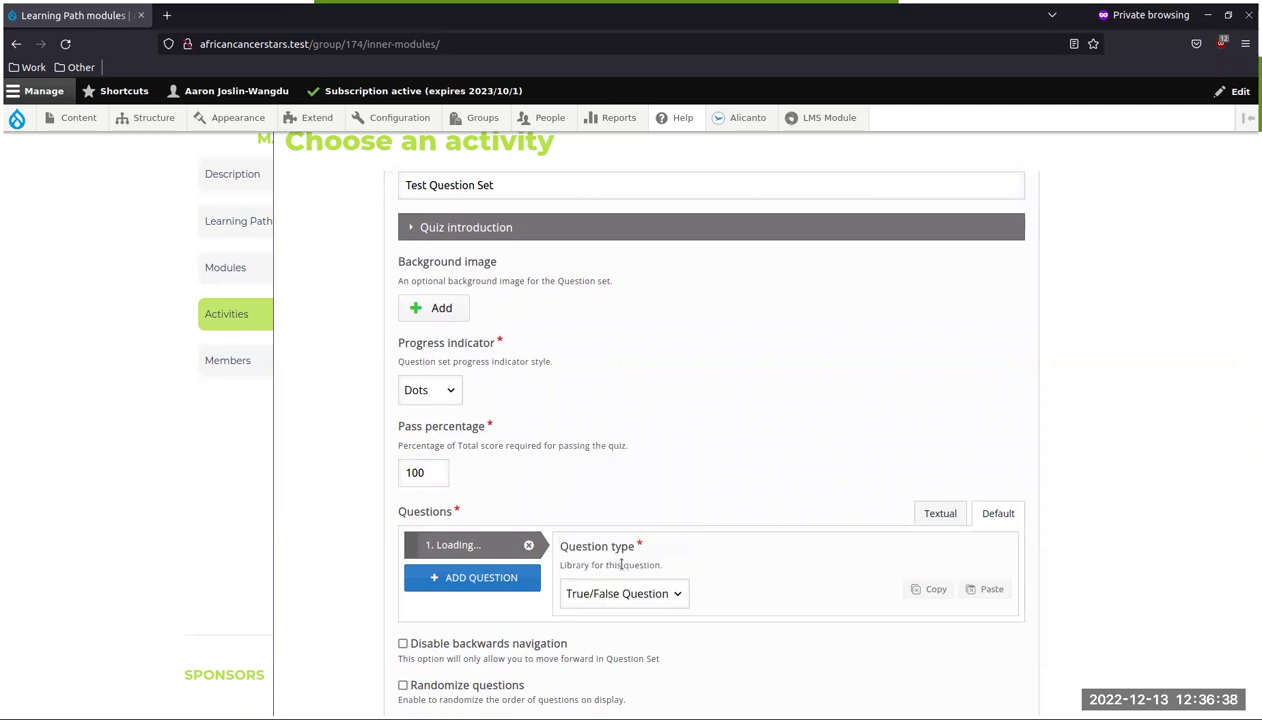
click(620, 566)
Replace the first question's title with True/False Example.
scroll(650, 540, down, 2)
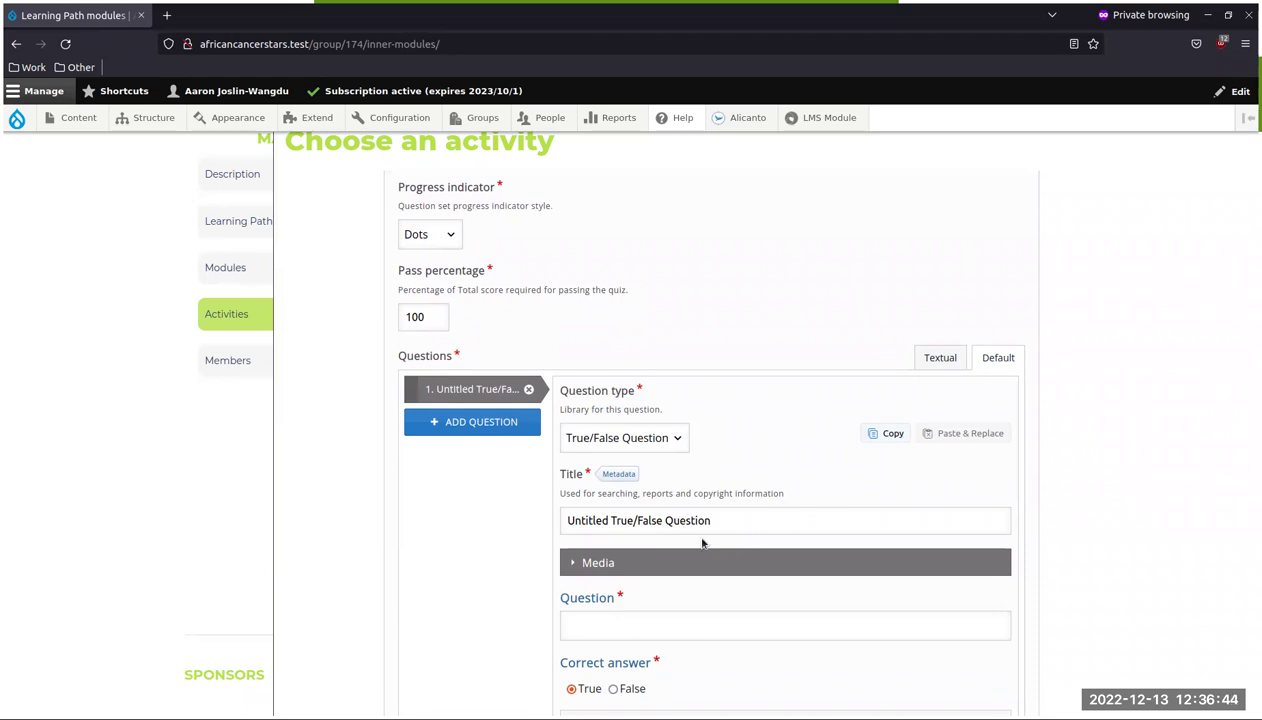
click(662, 532)
key(ctrl+shift+Right)
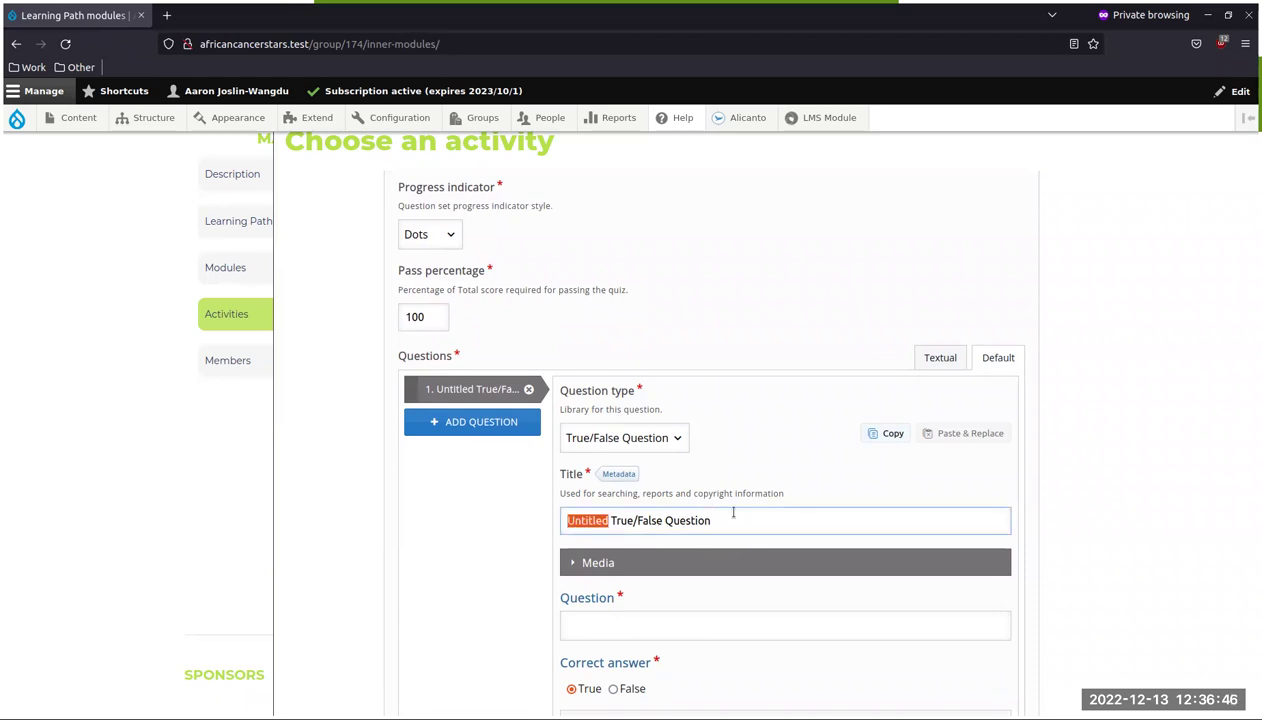
triple_click(737, 520)
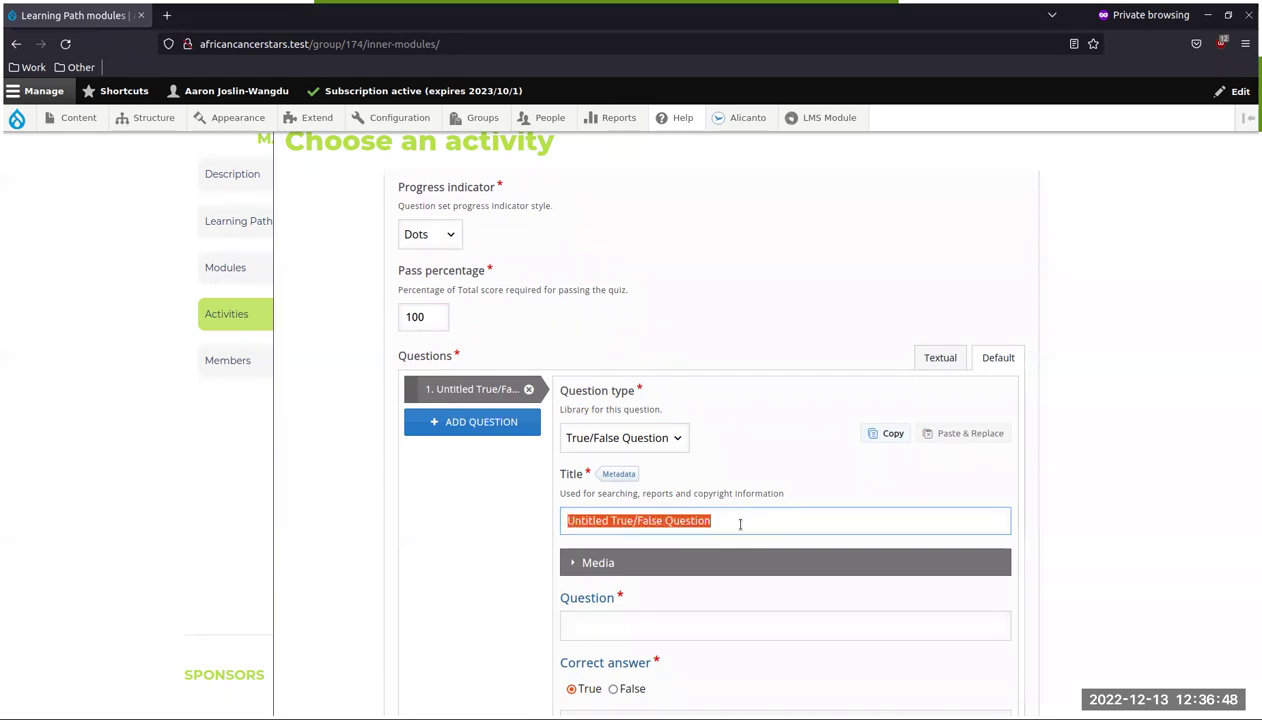
text(T)
key(BackSpace)
text(True)
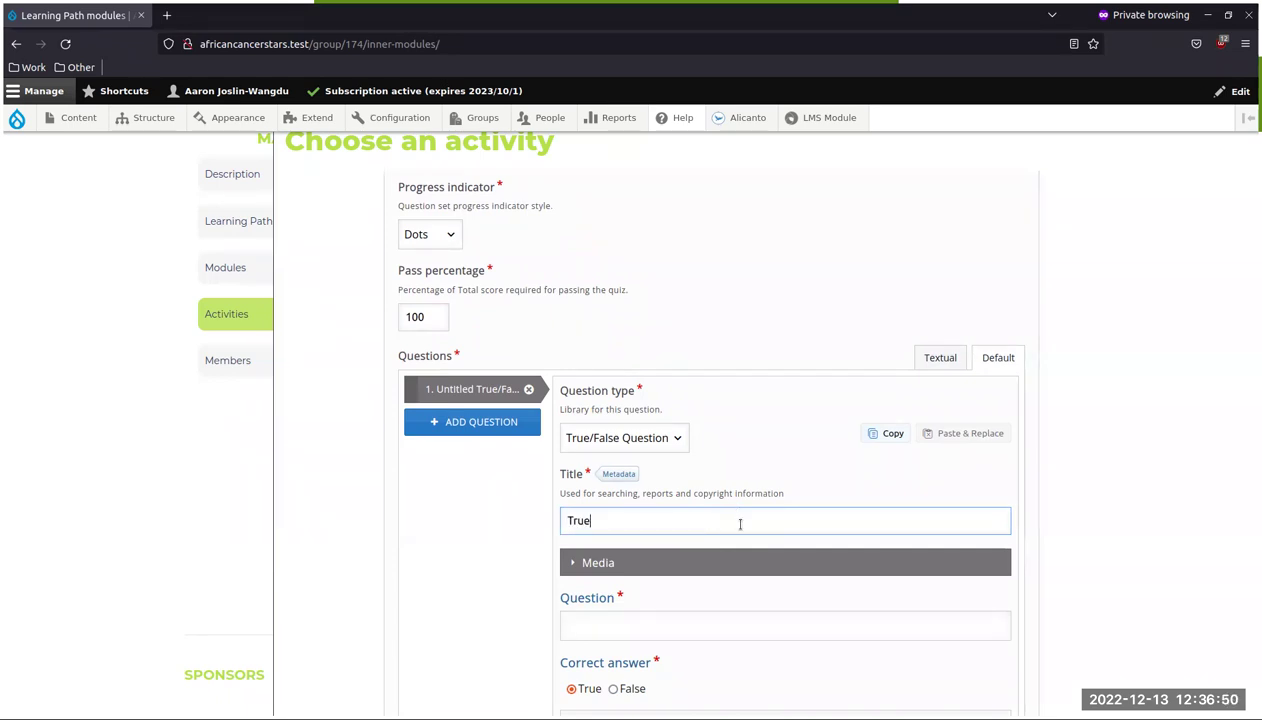
text(/False Example)
Enter "This is a true or false question" as the true/false question's text.
click(669, 630)
scroll(676, 593, down, 2)
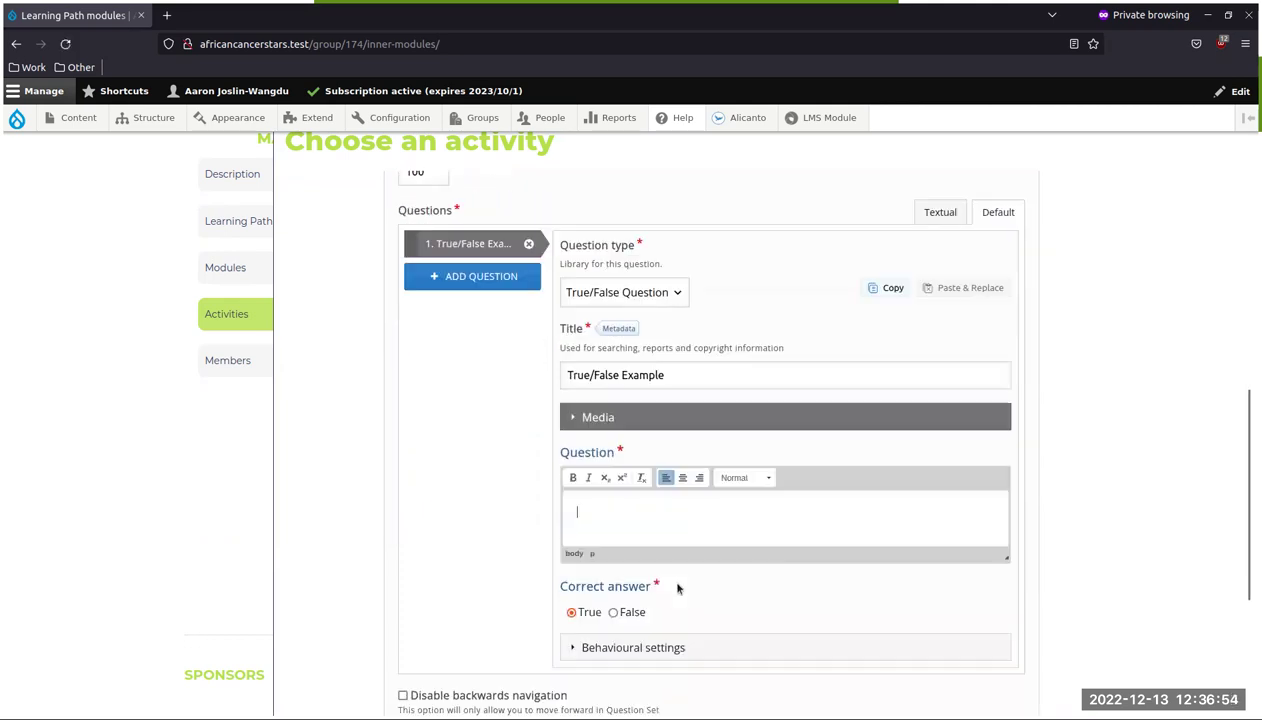
text(Is this a true)
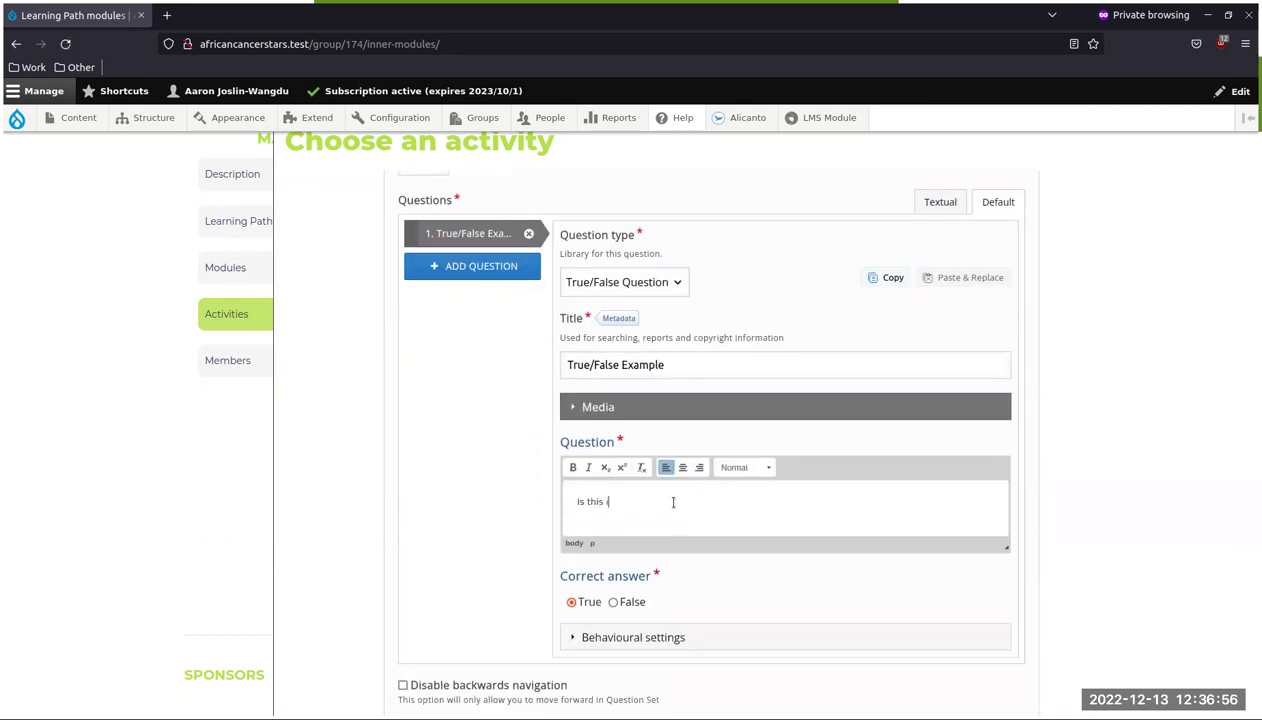
key(BackSpace)
key(BackSpace)
key(BackSpace)
key(BackSpace)
key(BackSpace)
key(BackSpace)
key(BackSpace)
key(BackSpace)
key(BackSpace)
key(BackSpace)
key(BackSpace)
key(BackSpace)
key(BackSpace)
text(This is a true or false question)
Add a second question of type Multiple Choice and title it Example Multiple Choice.
click(476, 268)
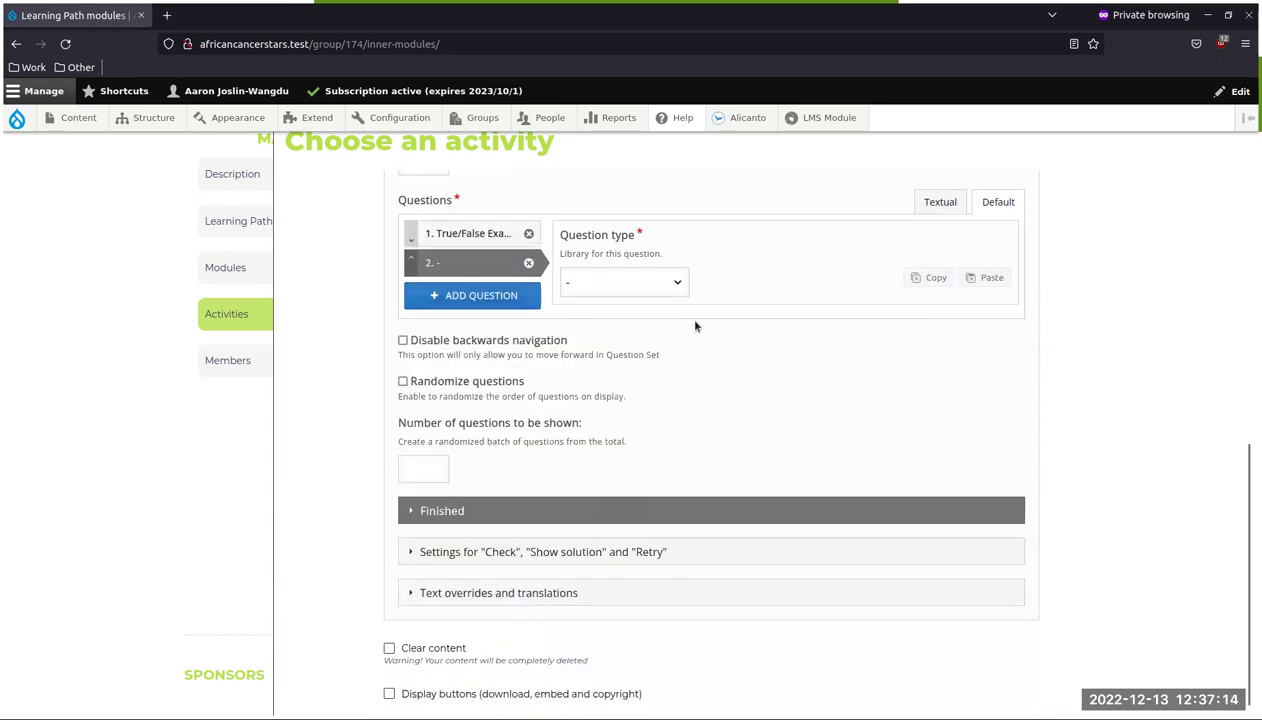
click(587, 291)
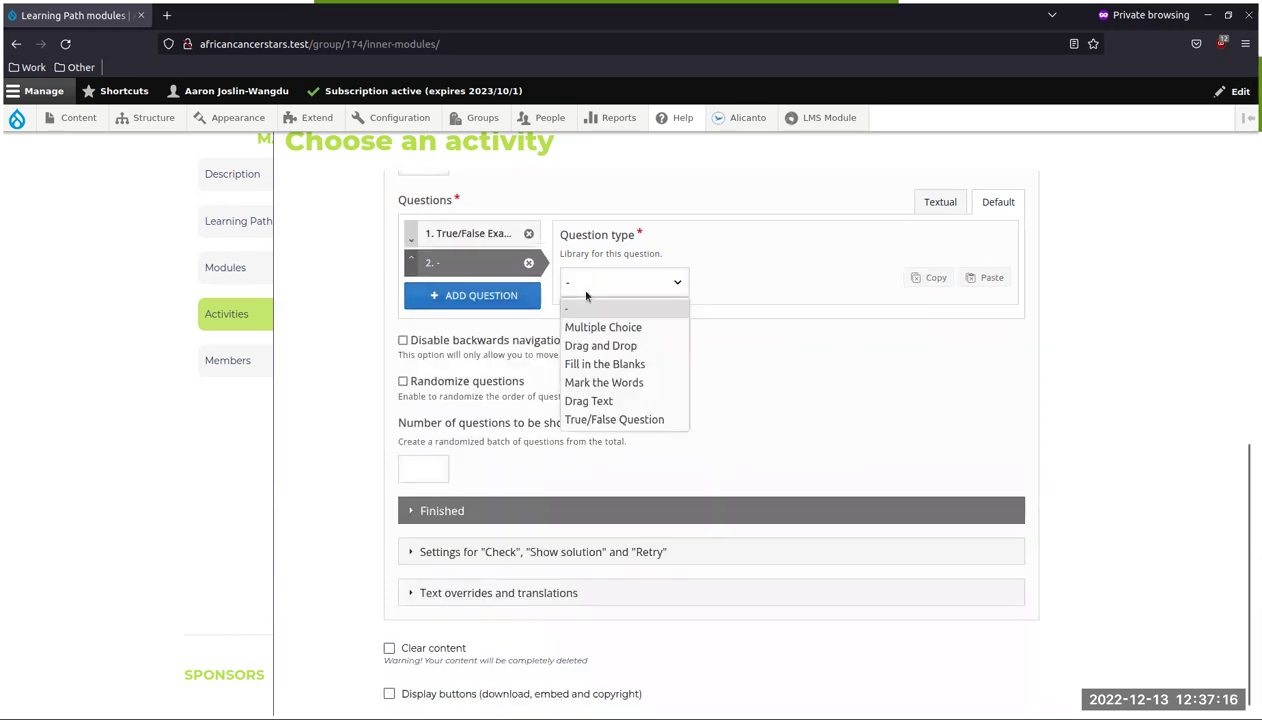
click(585, 329)
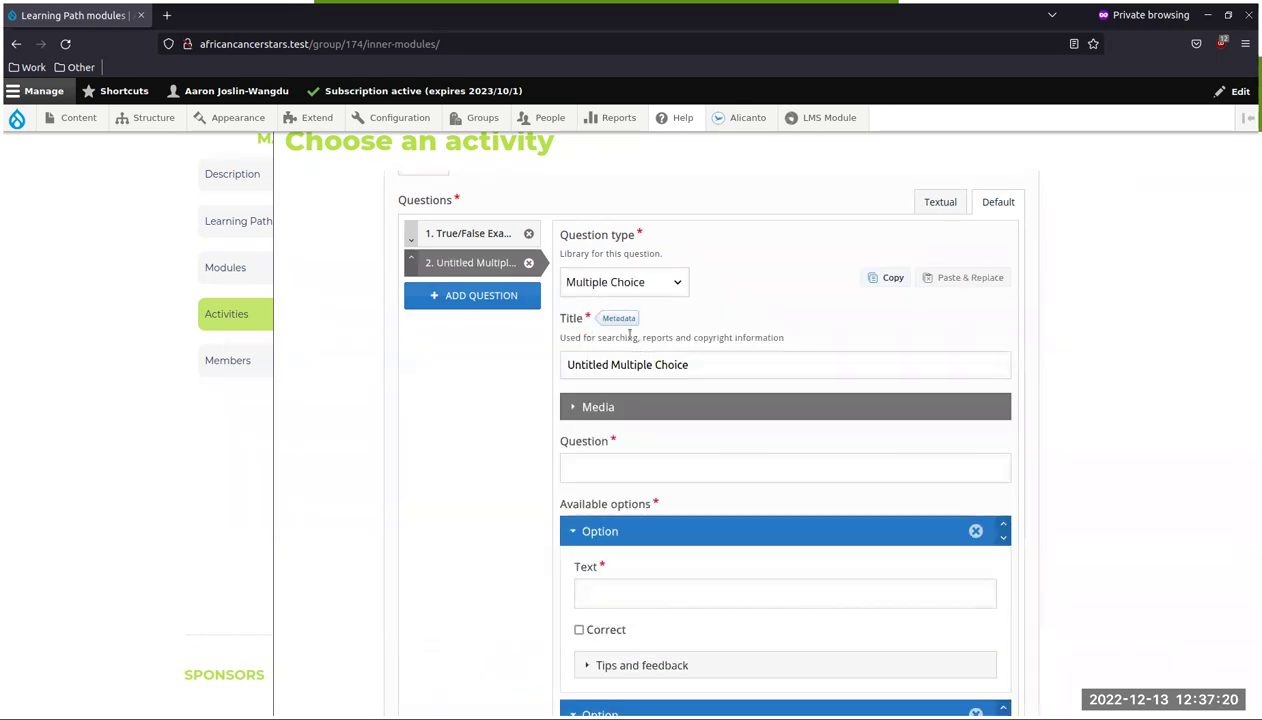
double_click(697, 357)
double_click(707, 362)
triple_click(707, 362)
text(Example Multiple Choice)
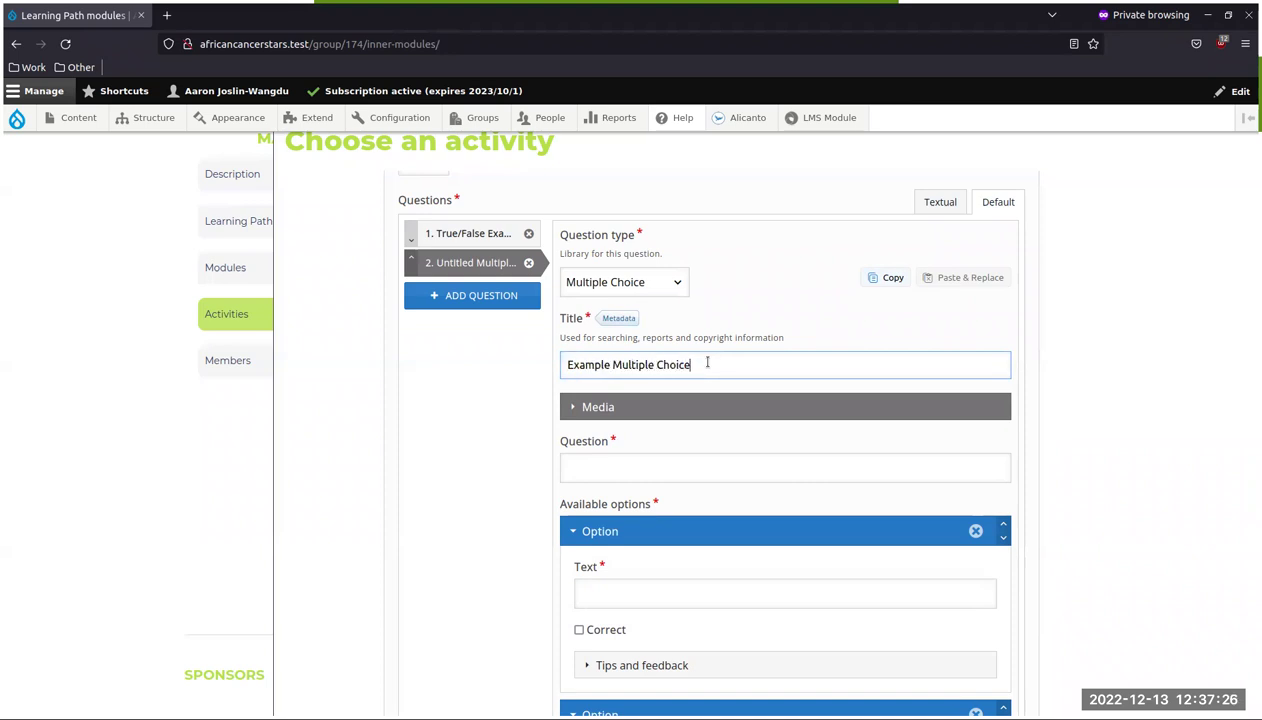
triple_click(704, 363)
key(ctrl+c)
click(675, 467)
key(ctrl+v)
key(ctrl+a)
key(BackSpace)
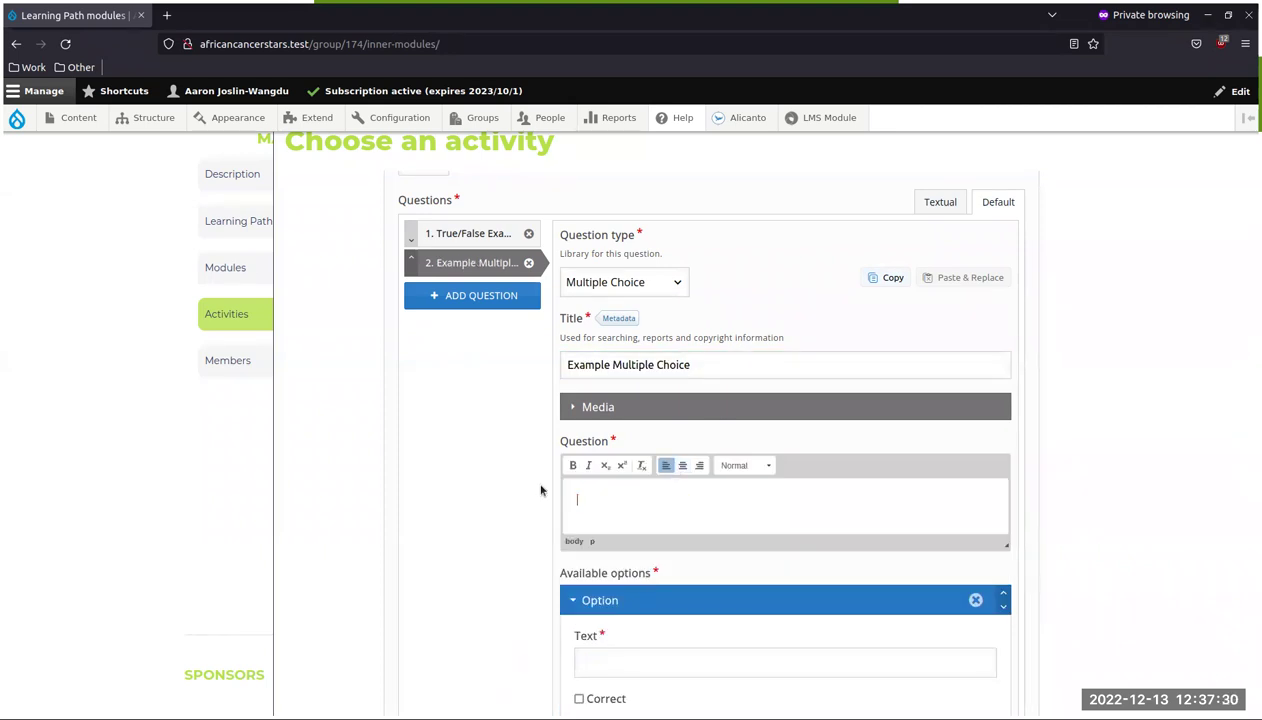
Enter "What kind of activity is this?" as the multiple-choice question's text.
scroll(635, 470, down, 1)
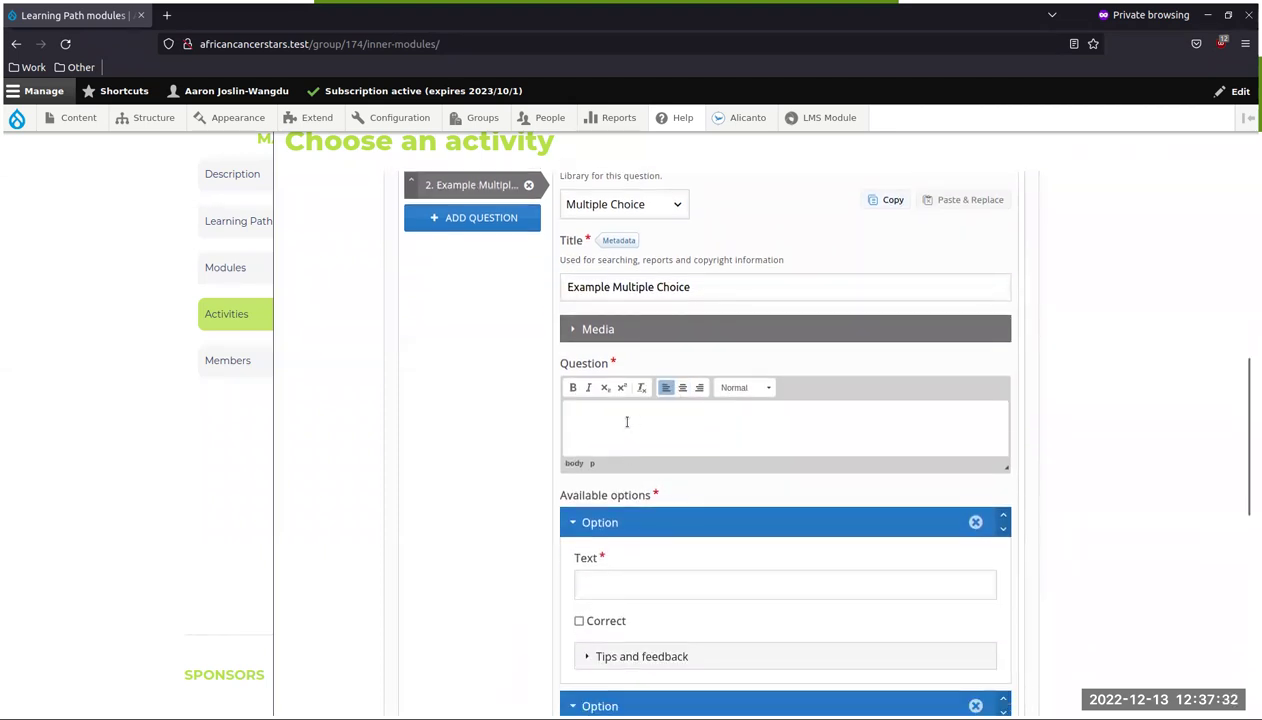
text(What k)
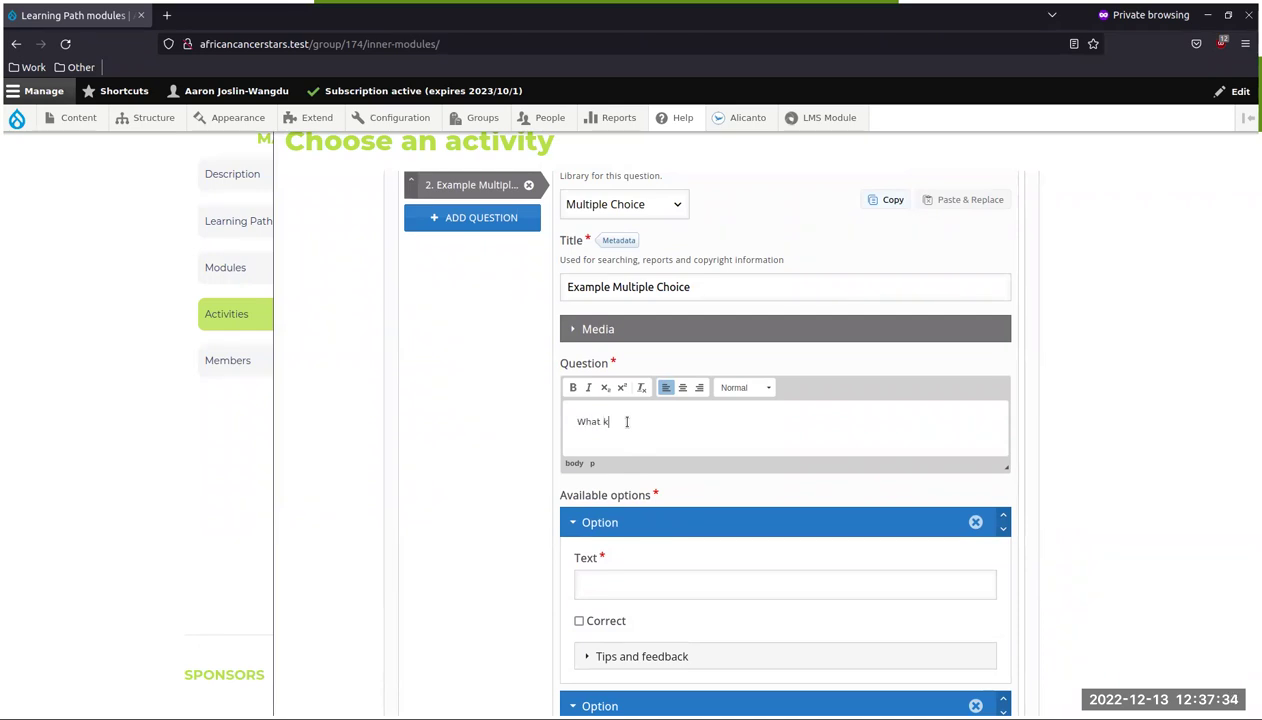
text(ind of activity is this?)
Fill the first answer option with Question Set (Quiz) and mark it as correct.
click(603, 586)
scroll(694, 563, down, 2)
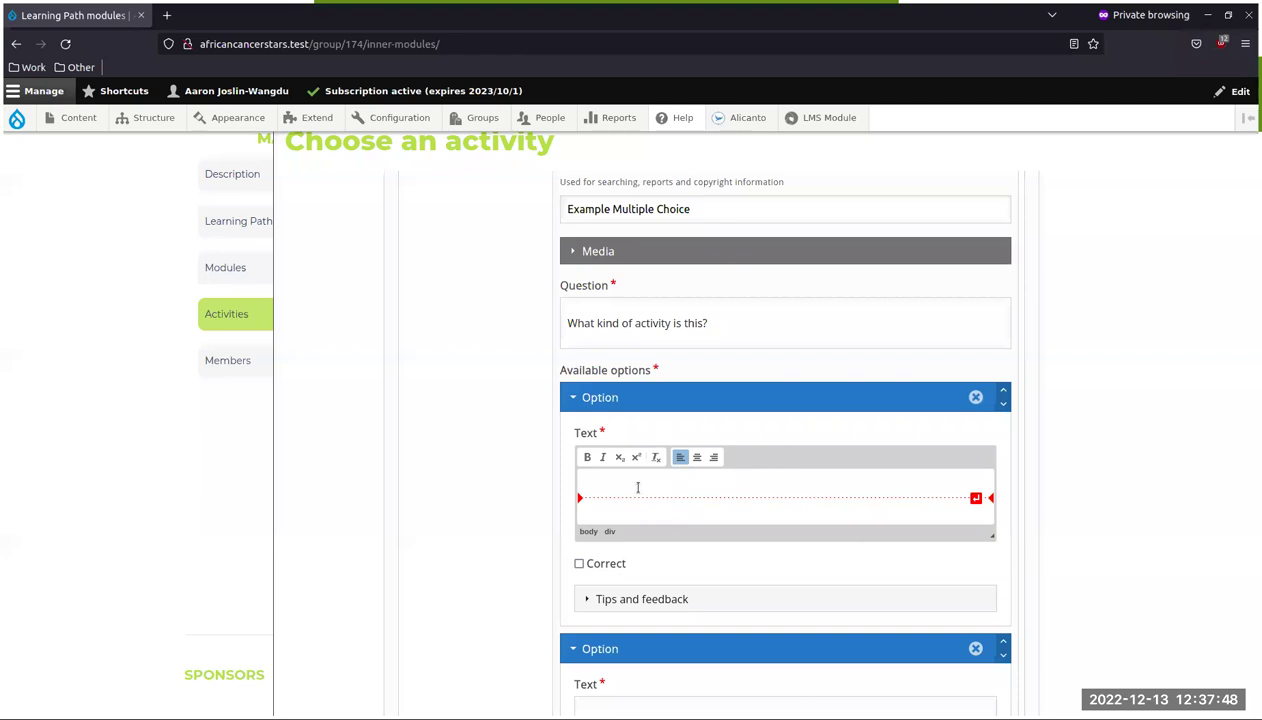
scroll(633, 486, down, 2)
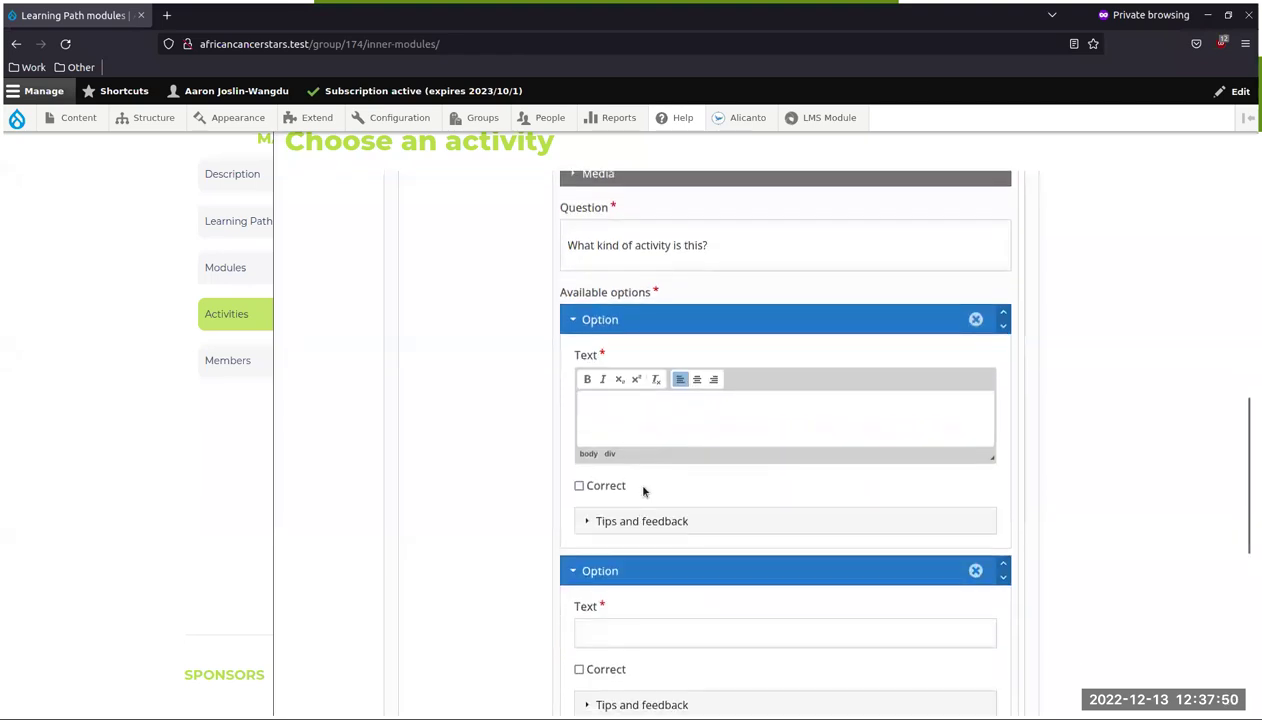
text(Question S)
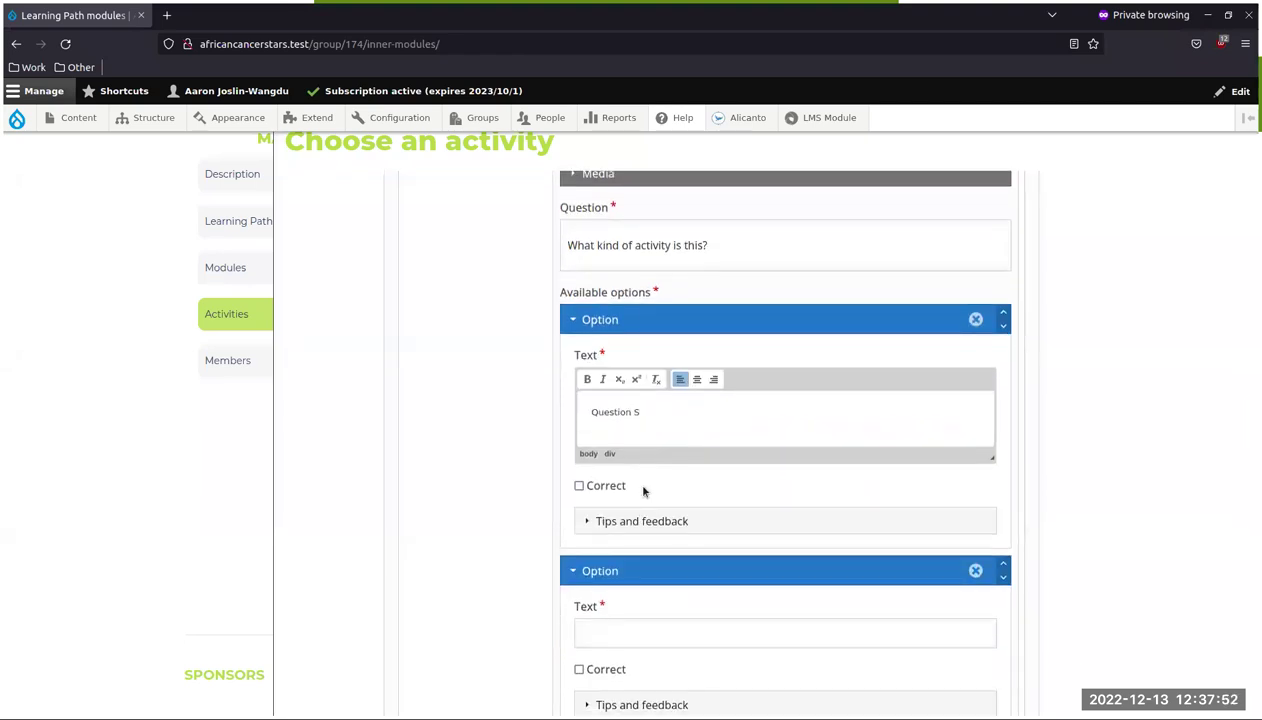
text(et (Quiz)
click(579, 486)
Fill the second answer option with Alicanto Library Asset.
scroll(600, 510, down, 4)
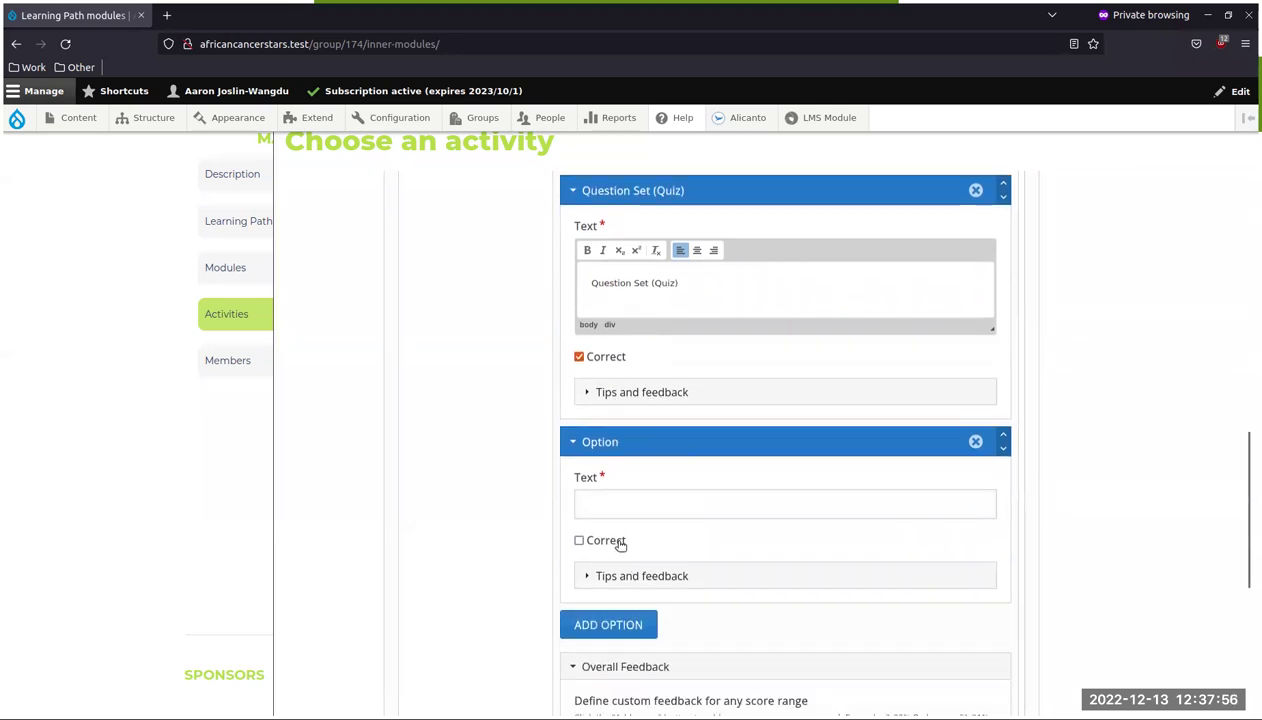
click(603, 483)
text(L)
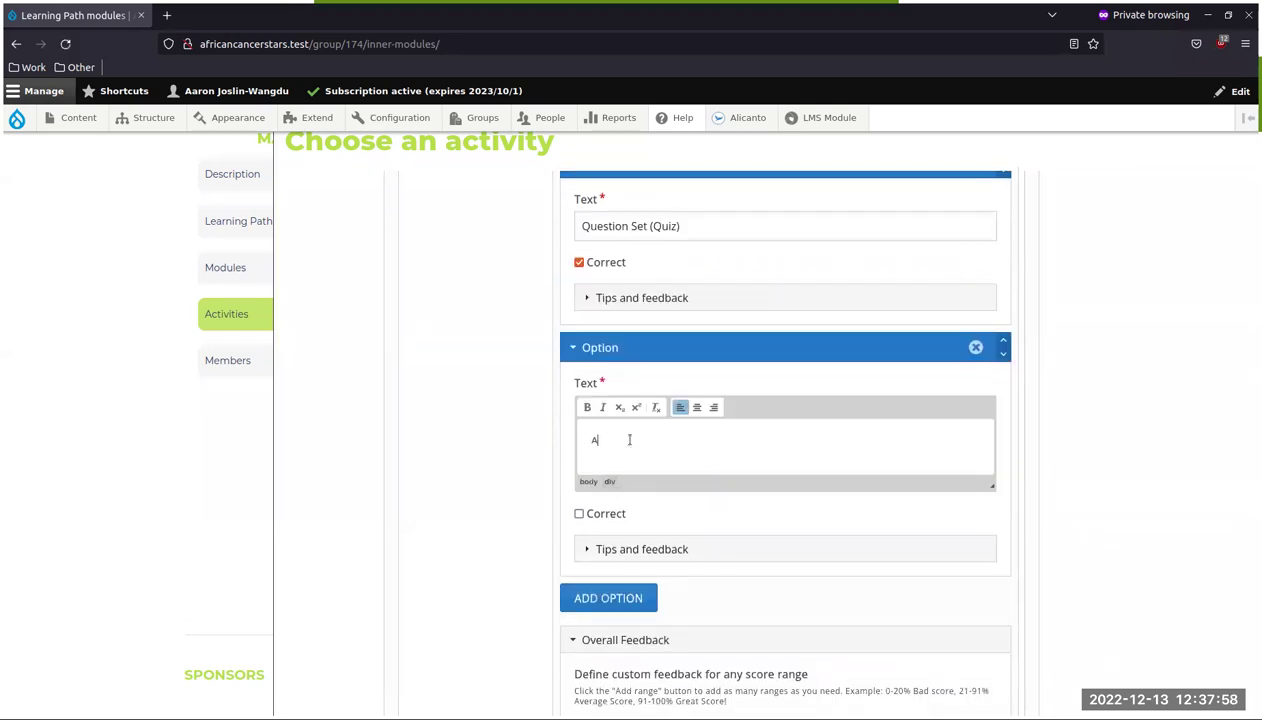
text(licanto Library Asset)
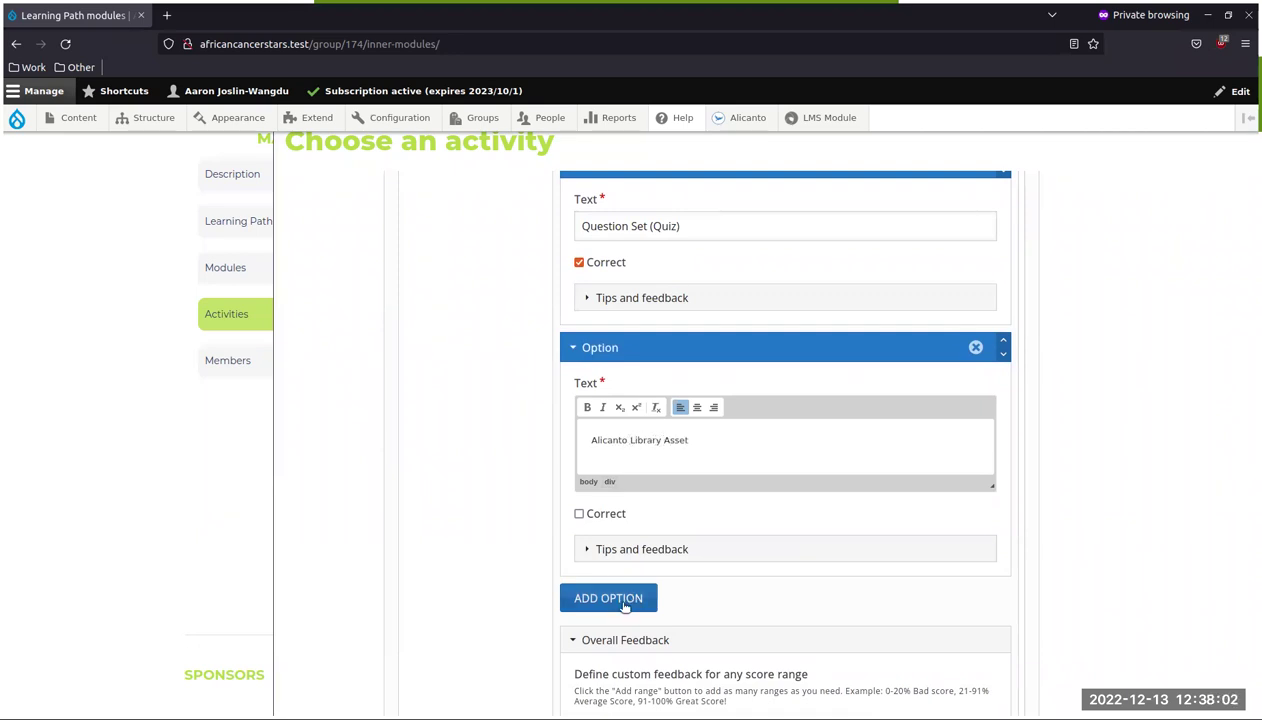
Add a third answer option with the text "I don't know".
click(608, 598)
scroll(620, 545, down, 3)
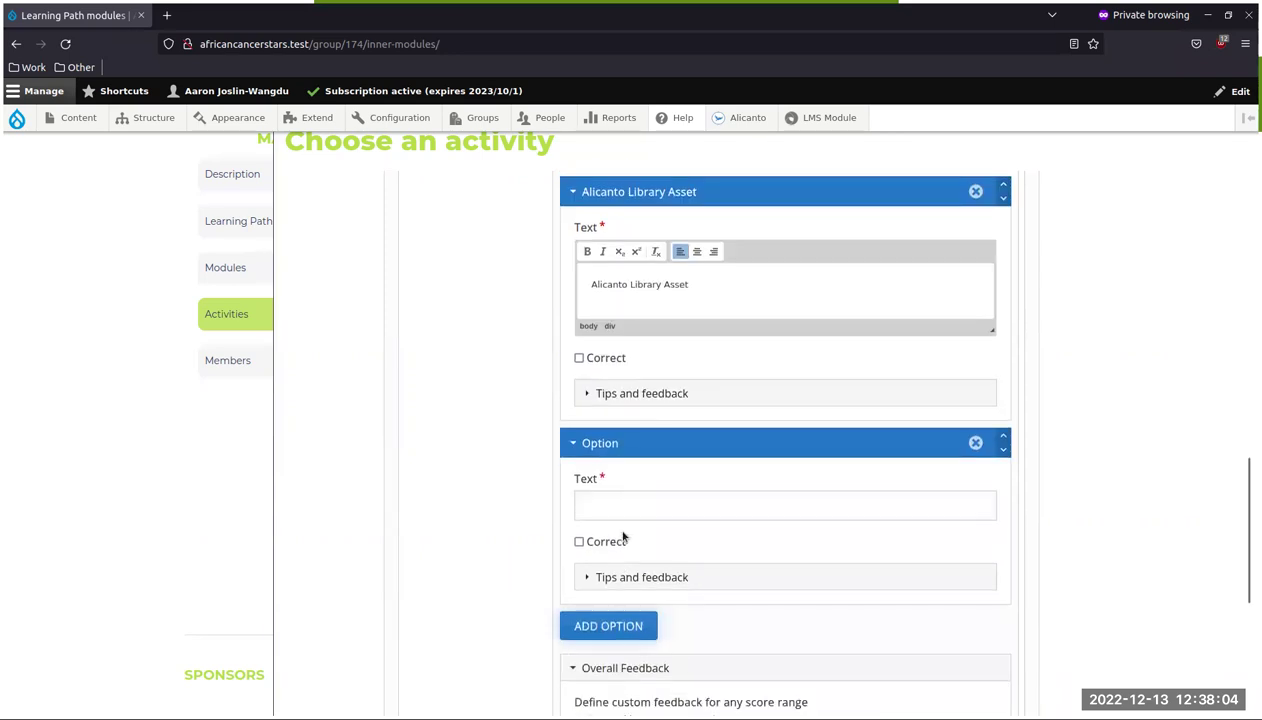
click(614, 512)
text(I dont't know)
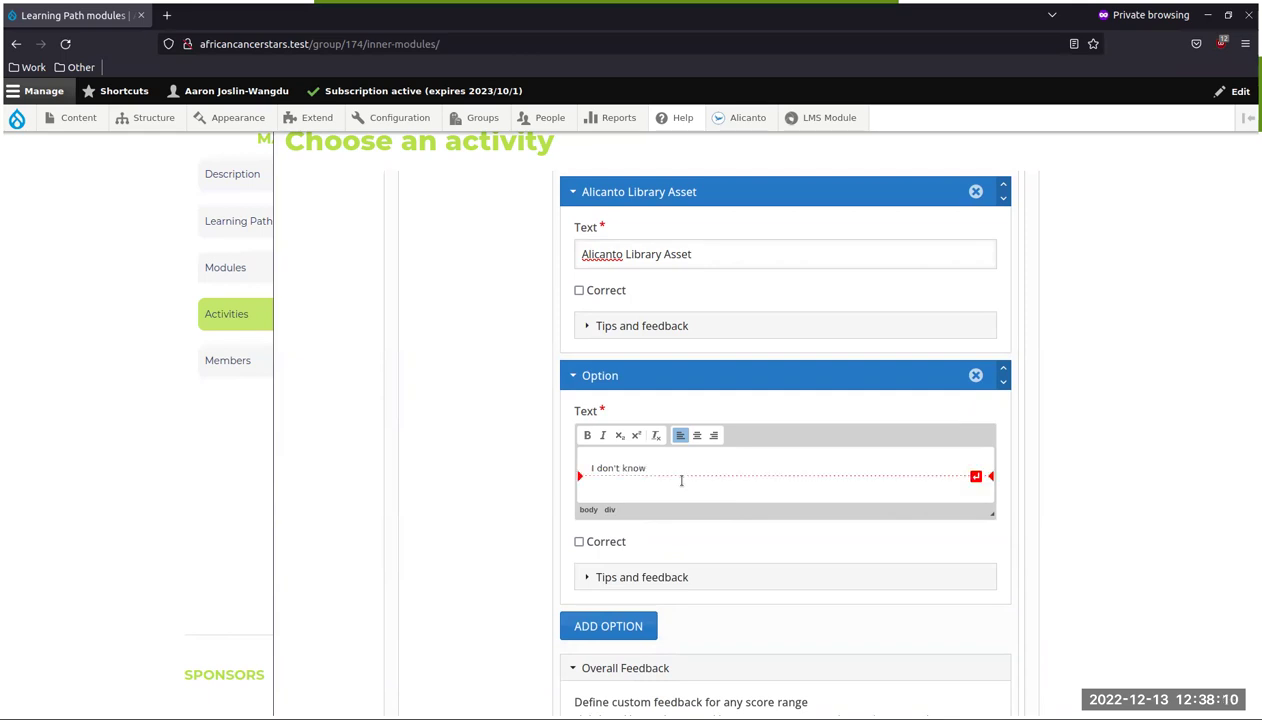
Save the question set activity to Module 1.
scroll(645, 463, down, 5)
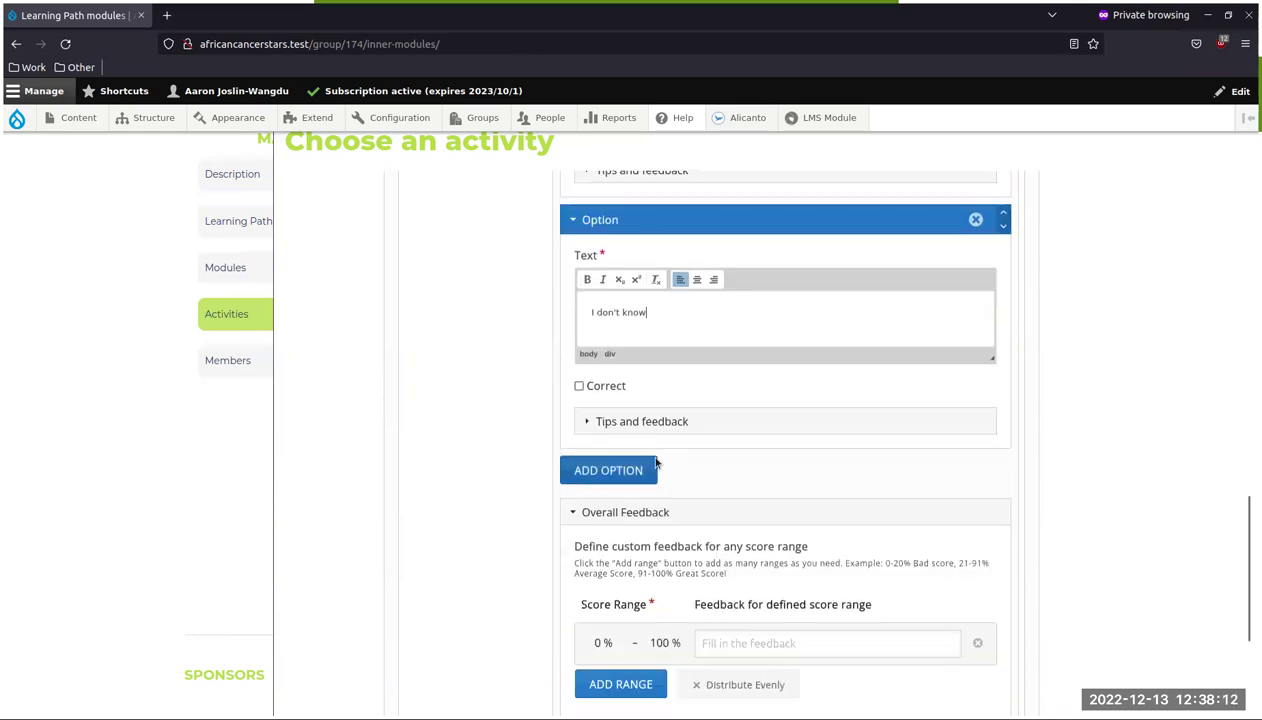
scroll(645, 463, down, 14)
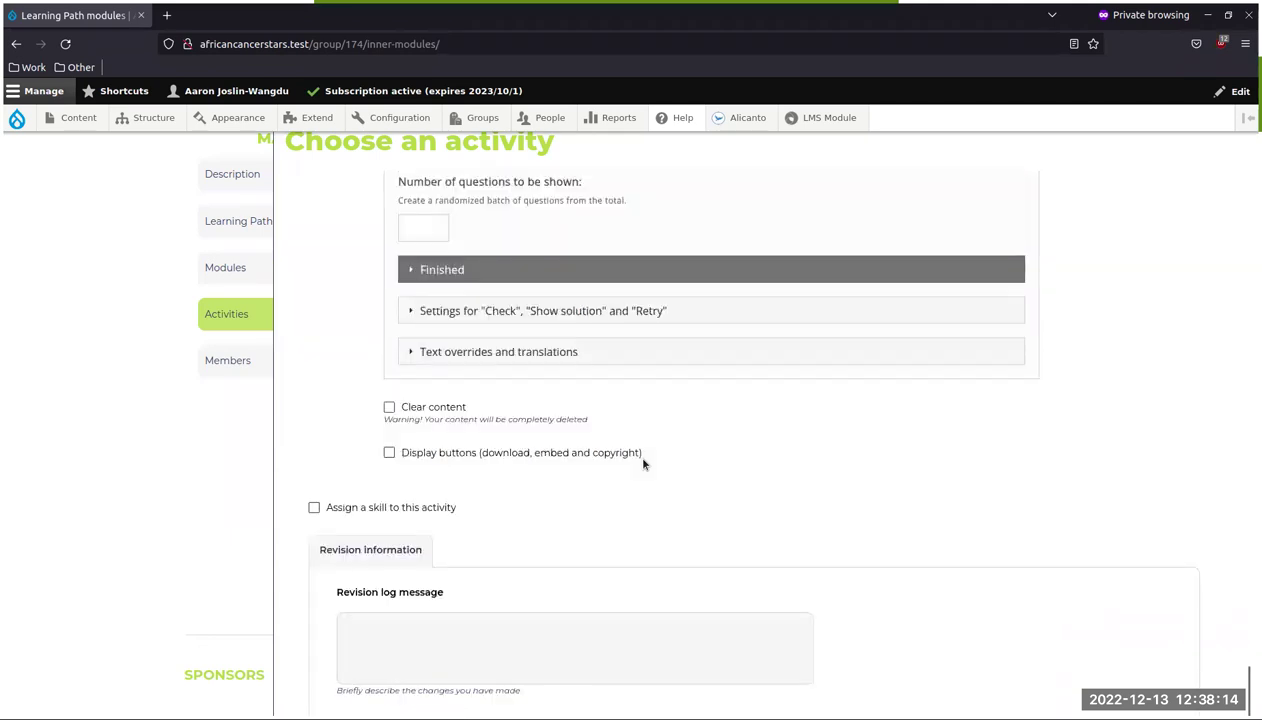
click(759, 689)
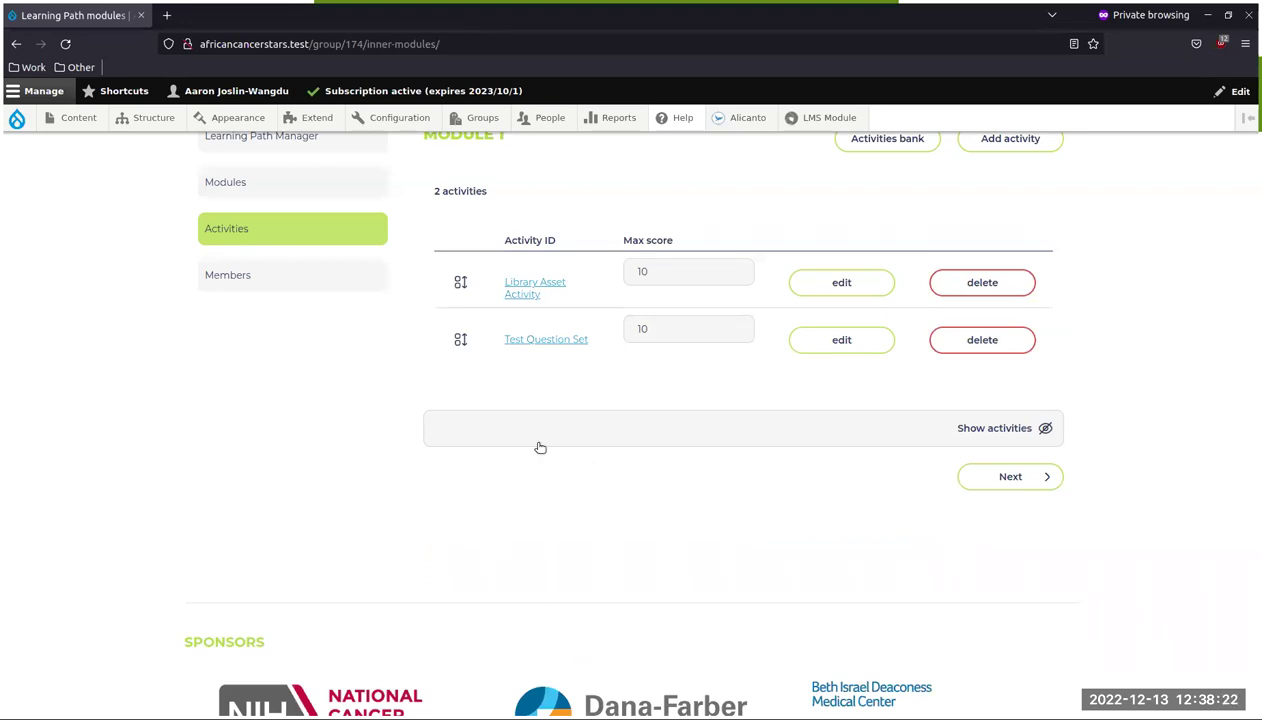
Preview the Test Question Set activity, answering True and Question Set (Quiz), and finish the quiz.
scroll(540, 447, up, 1)
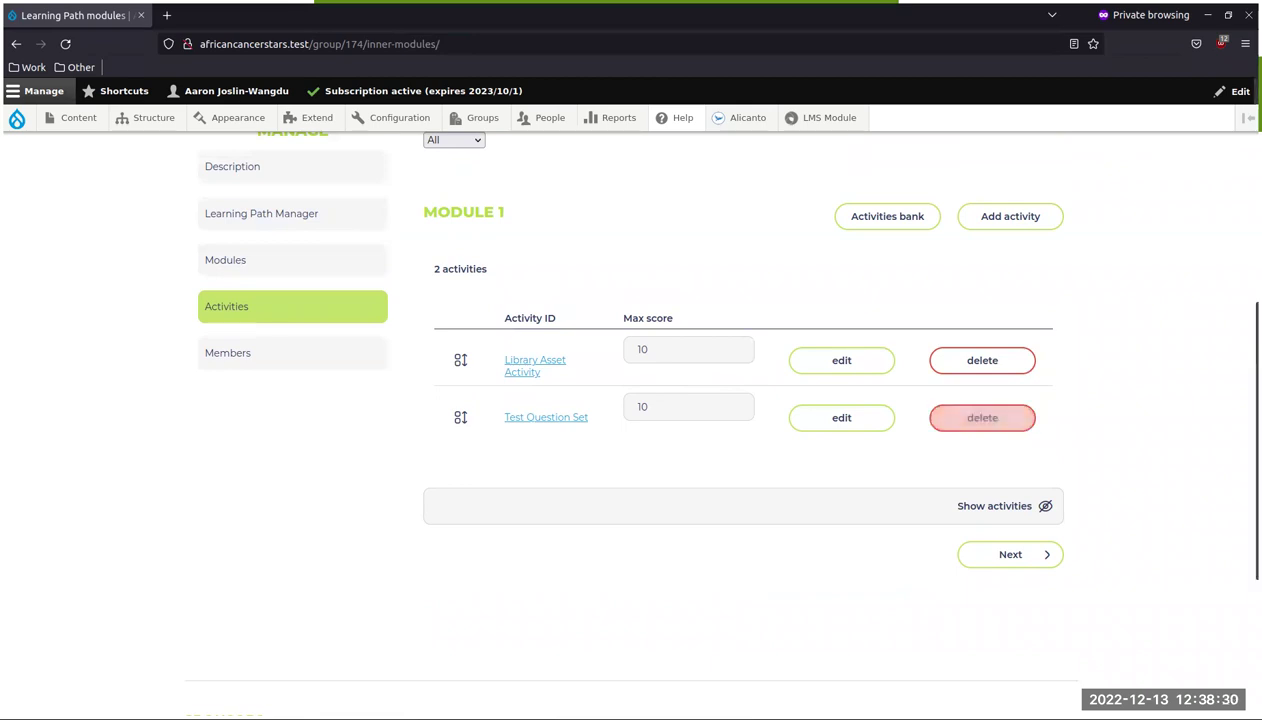
click(533, 420)
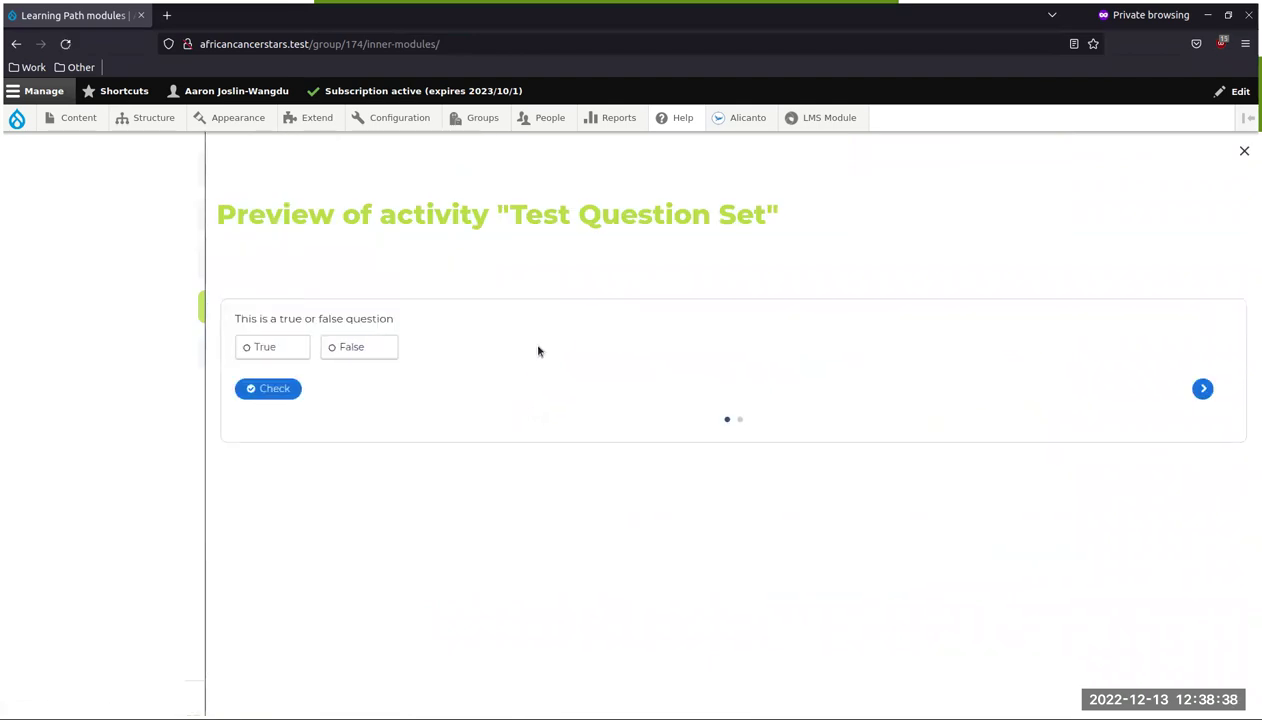
click(262, 350)
click(260, 382)
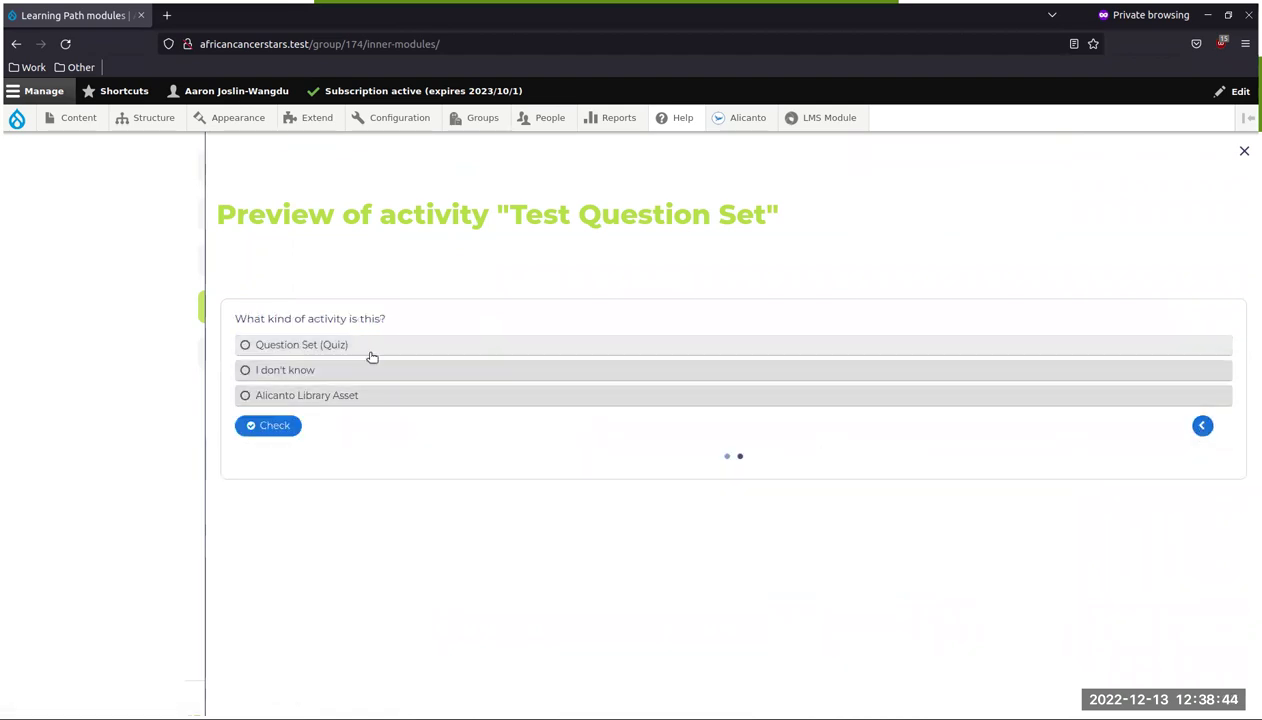
click(368, 350)
click(268, 425)
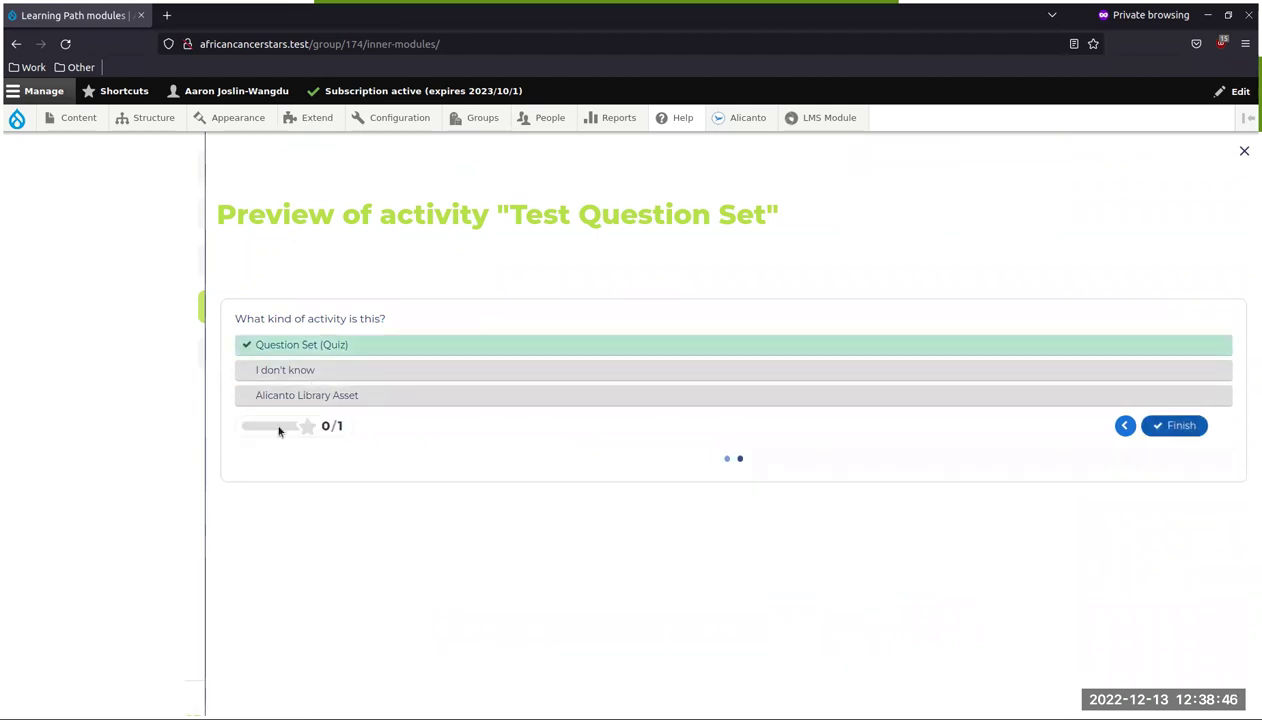
click(1172, 426)
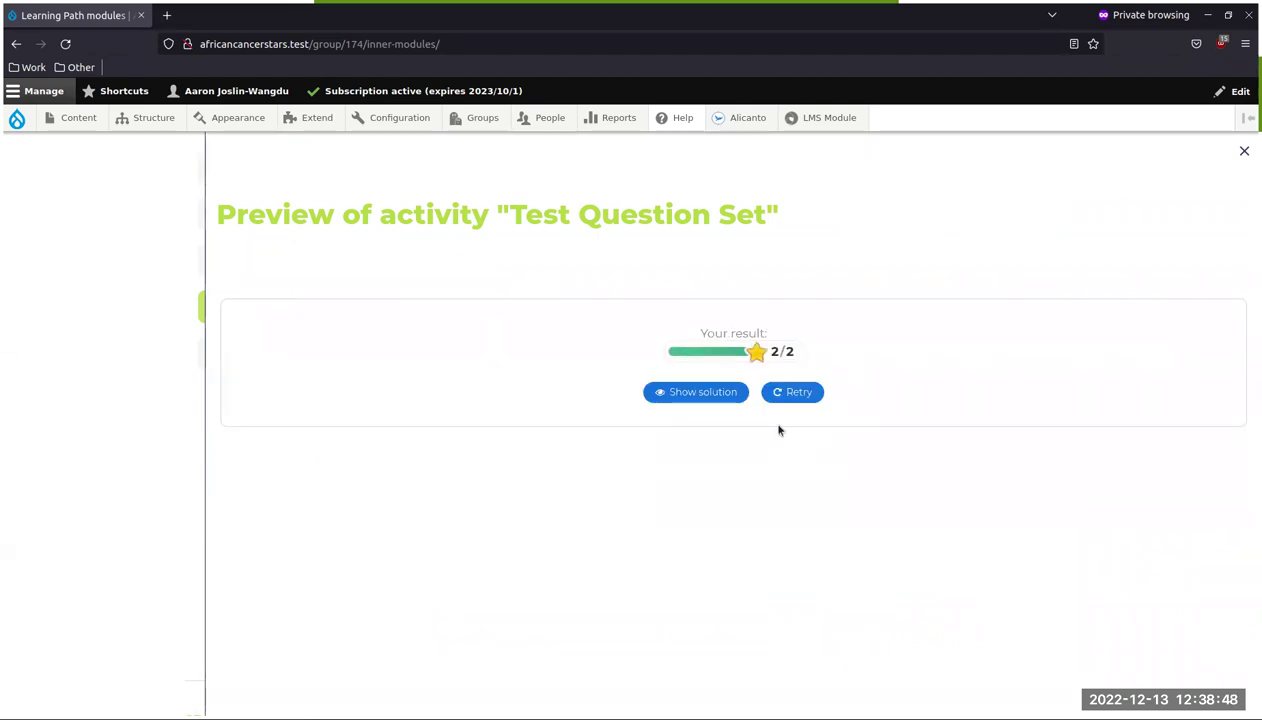